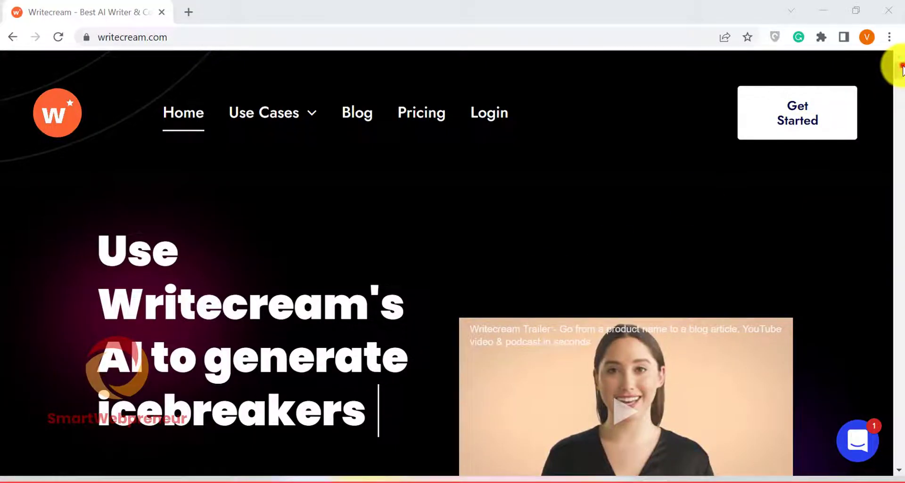
Look through the Writecream home page down to the overview of content types it can produce
click(901, 68)
scroll(901, 71, down, 1)
scroll(901, 71, down, 1)
scroll(901, 75, down, 1)
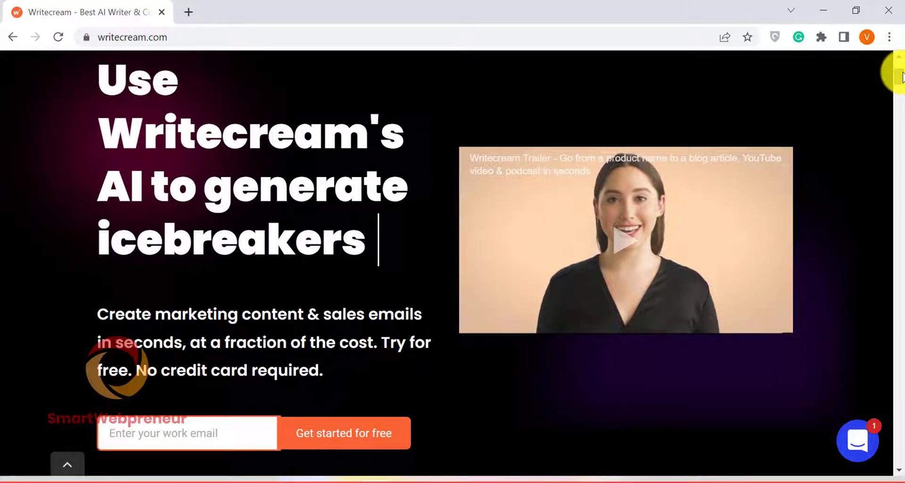
scroll(901, 77, down, 2)
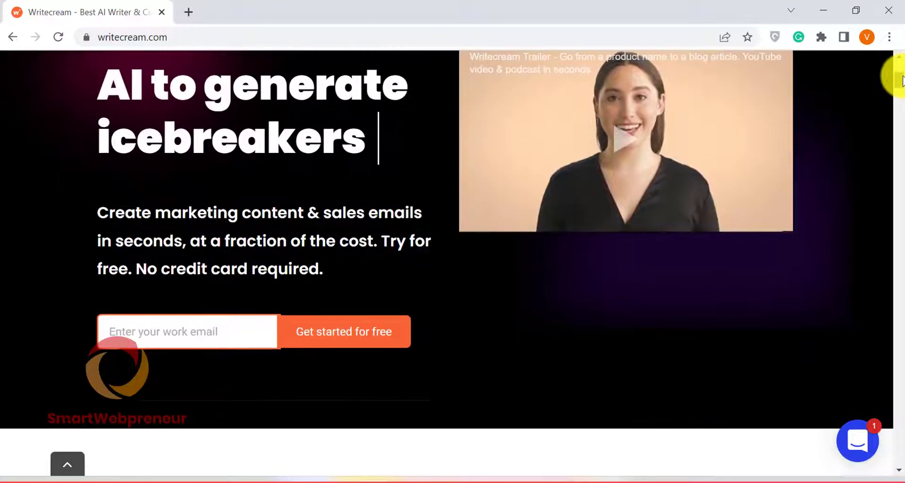
scroll(901, 81, down, 3)
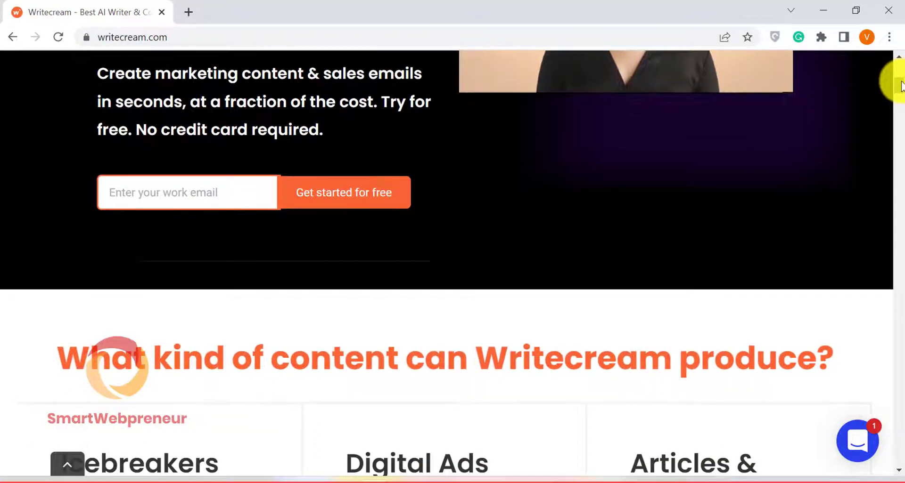
scroll(901, 87, down, 1)
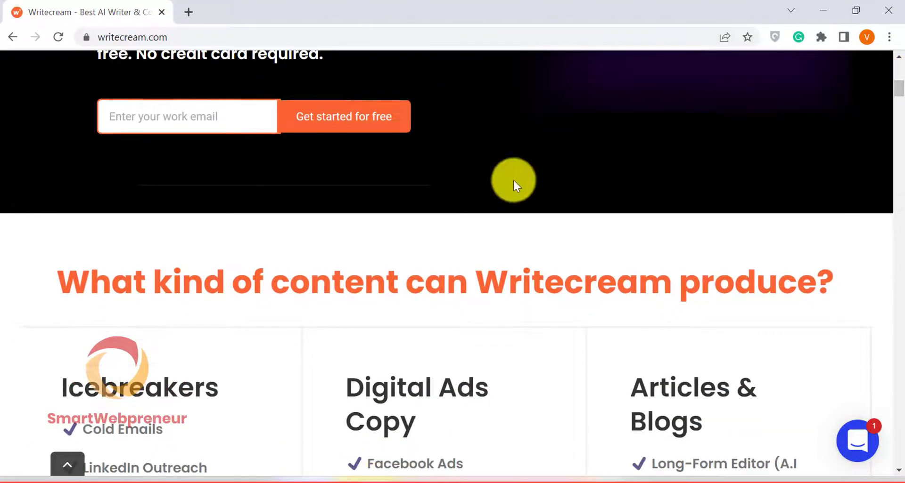
scroll(523, 214, down, 5)
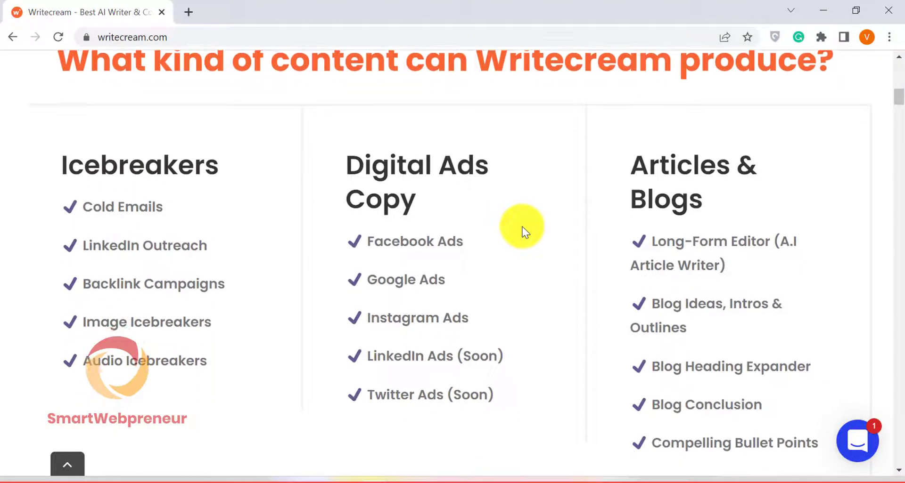
scroll(525, 231, down, 3)
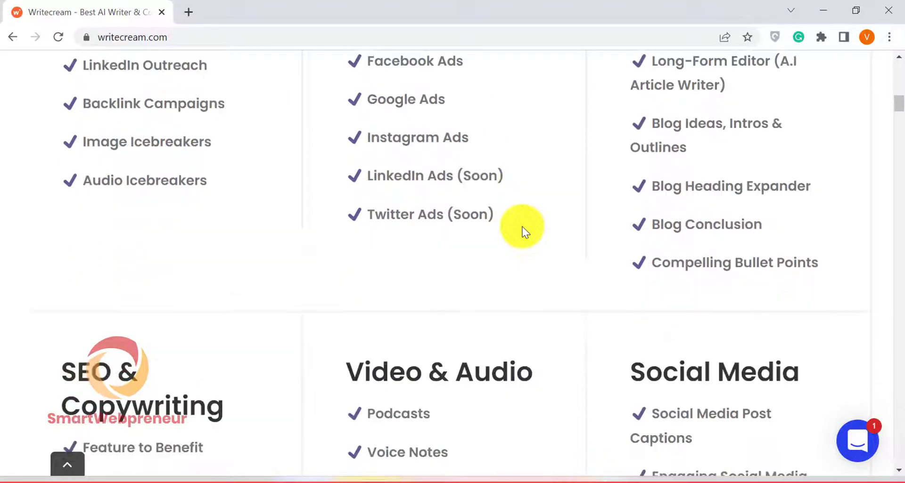
scroll(525, 231, down, 3)
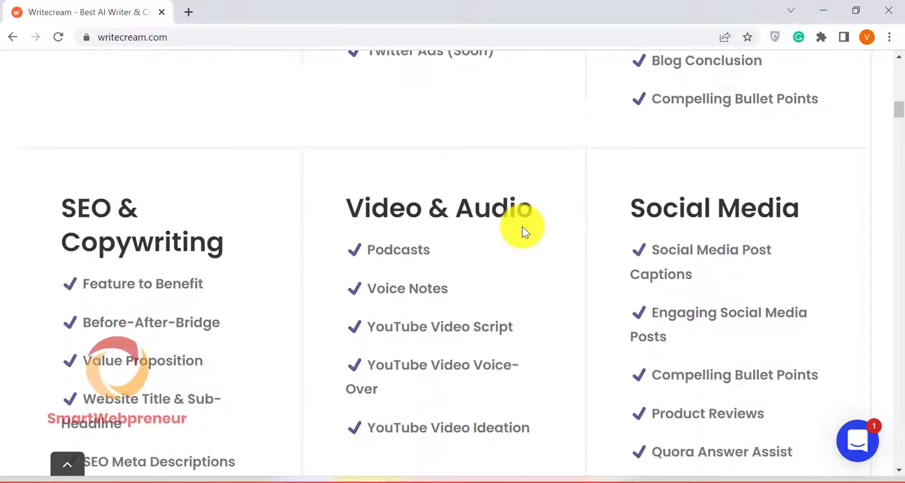
scroll(524, 230, down, 1)
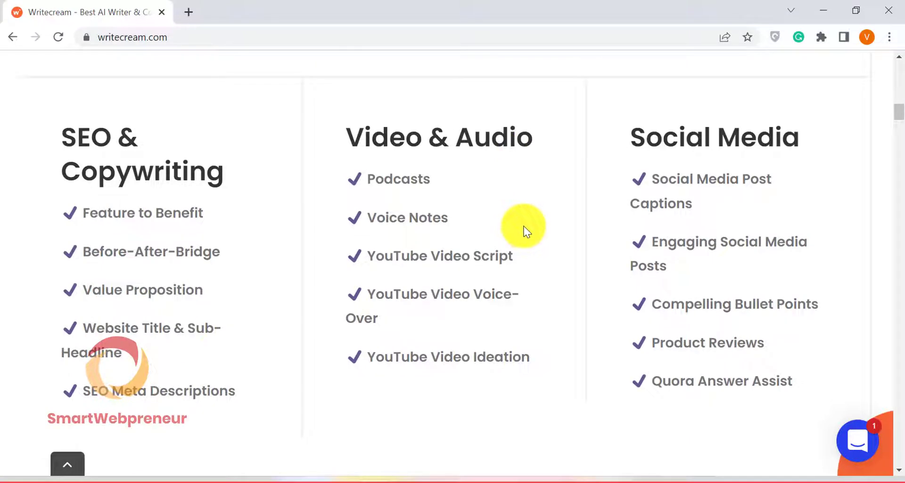
scroll(528, 225, down, 1)
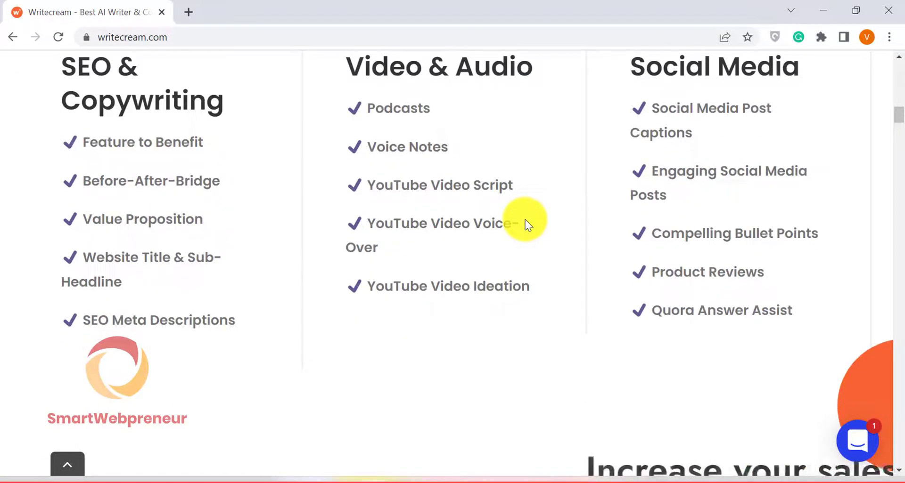
Examine the personalized icebreakers section and the rest of the home page, ending back at the page header
scroll(527, 225, down, 1)
scroll(526, 221, down, 5)
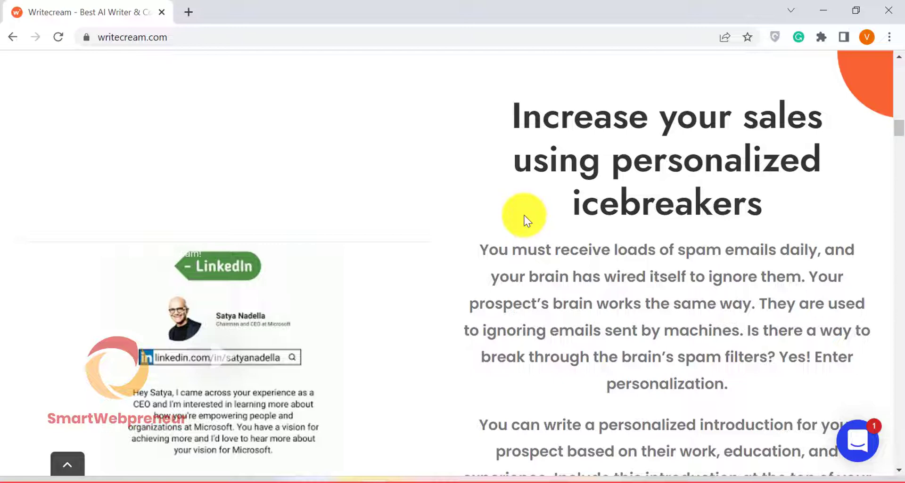
scroll(542, 257, down, 10)
scroll(659, 249, down, 2)
scroll(663, 223, down, 4)
drag(898, 169, 902, 71)
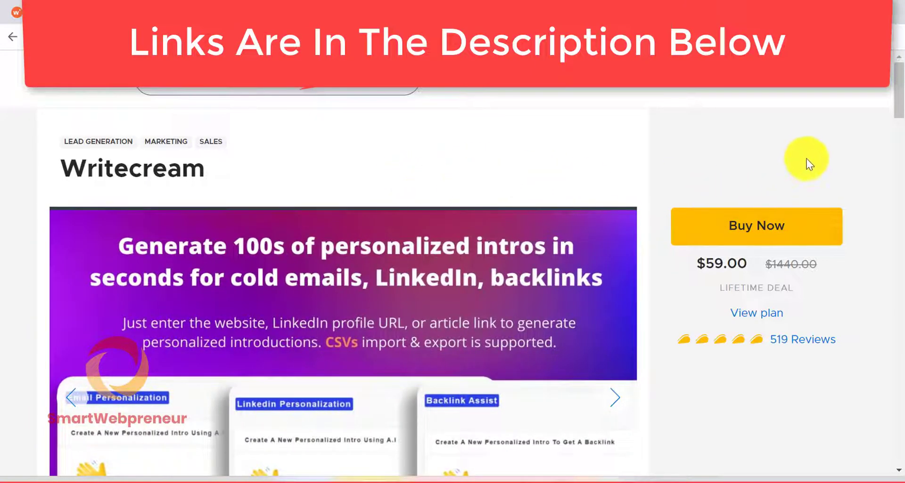
Examine the Writecream lifetime deal page, including its price and product images
scroll(901, 101, down, 2)
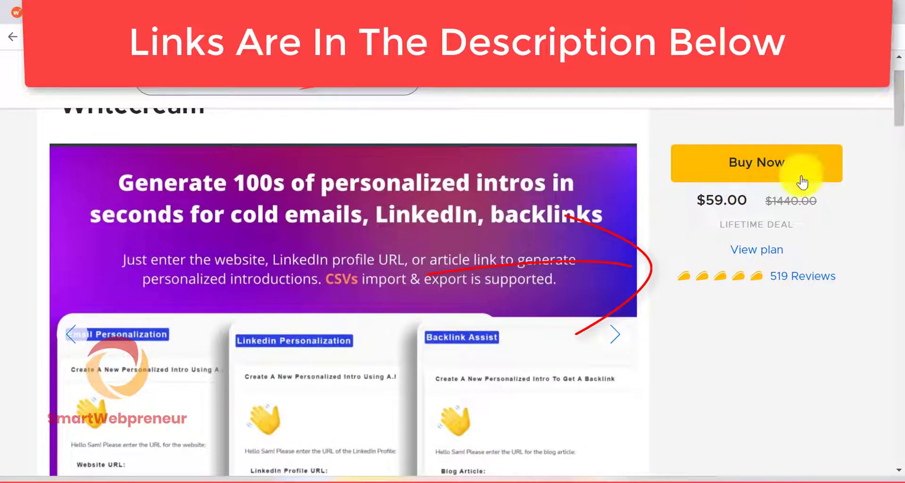
click(618, 346)
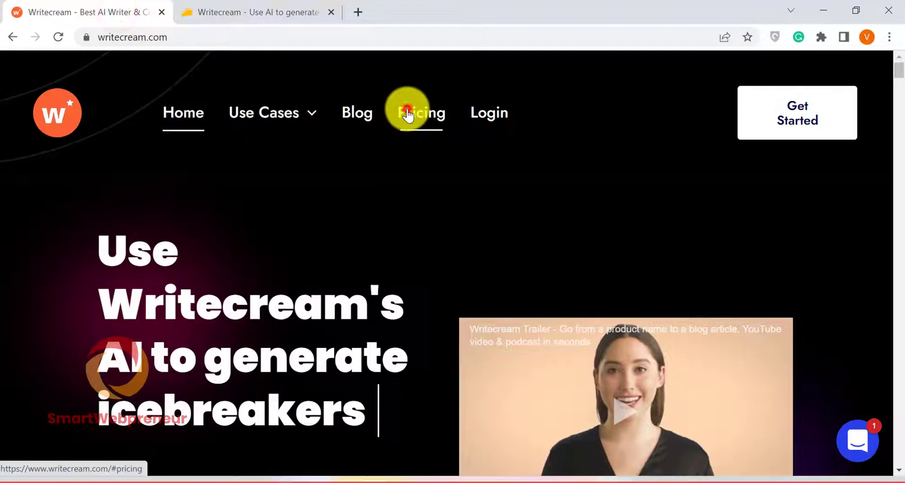
Open the Writecream pricing section and compare the features of the Free Forever, Unlimited, Standard and Extended plans
click(408, 113)
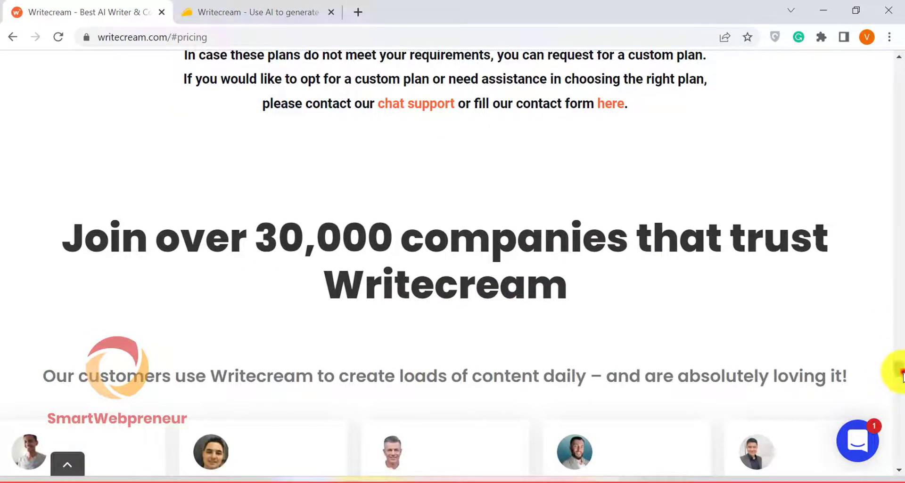
drag(901, 374, 900, 340)
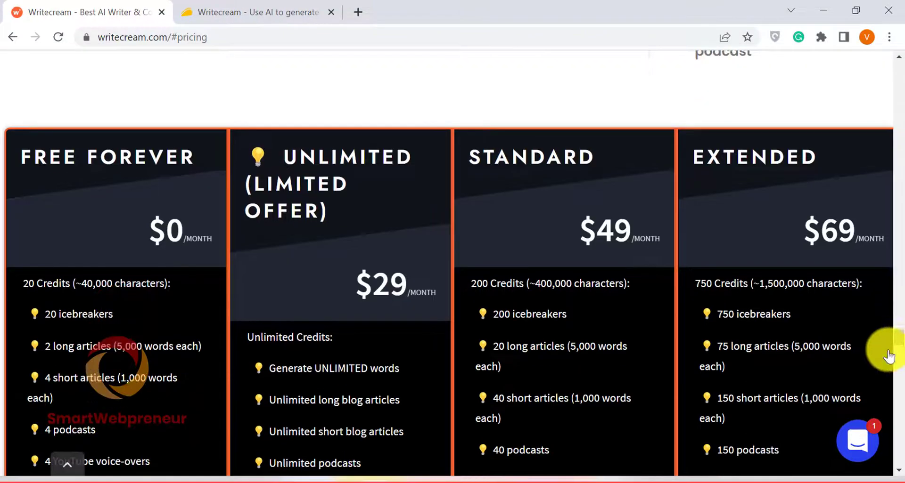
scroll(876, 363, up, 10)
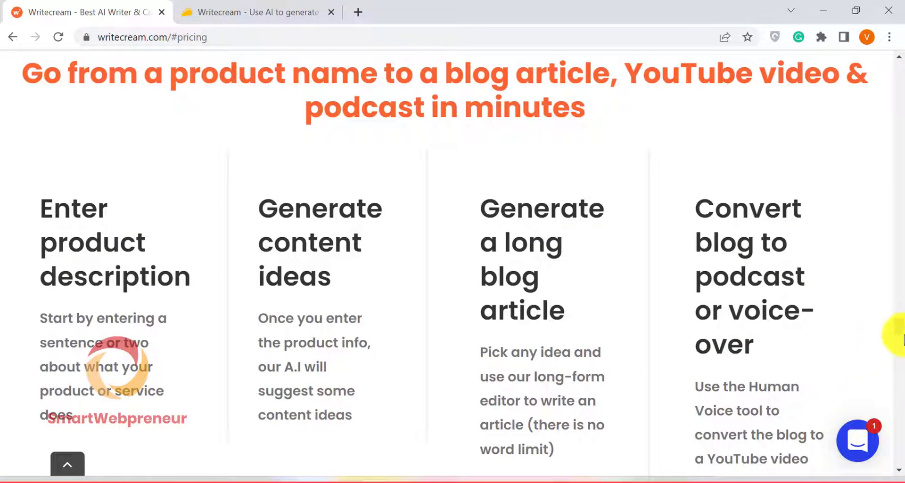
drag(902, 339, 901, 348)
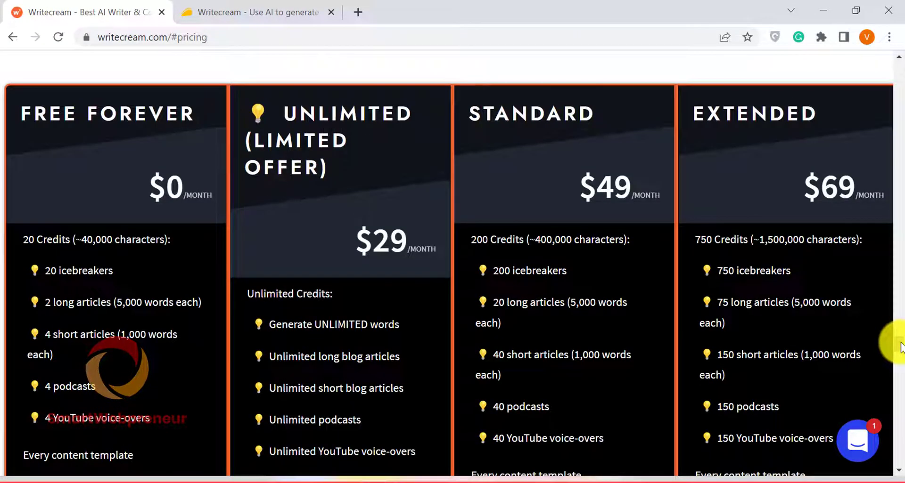
scroll(329, 380, down, 3)
scroll(364, 339, down, 5)
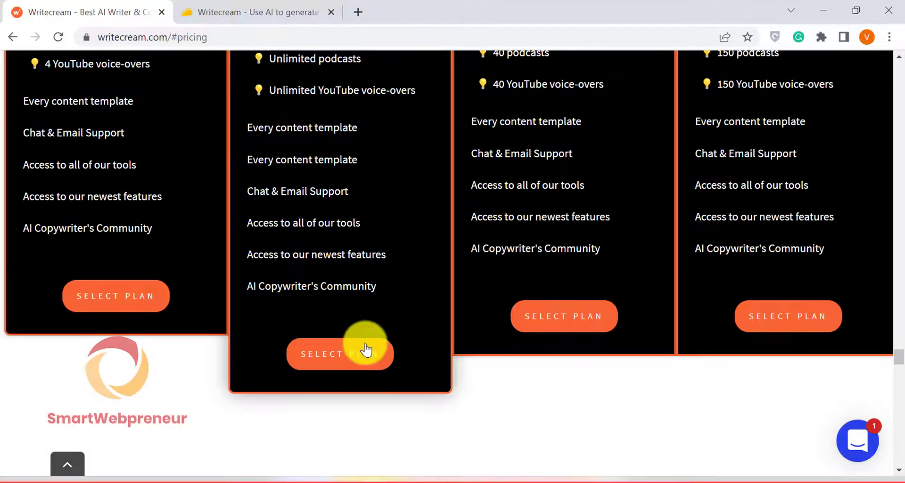
scroll(366, 349, up, 6)
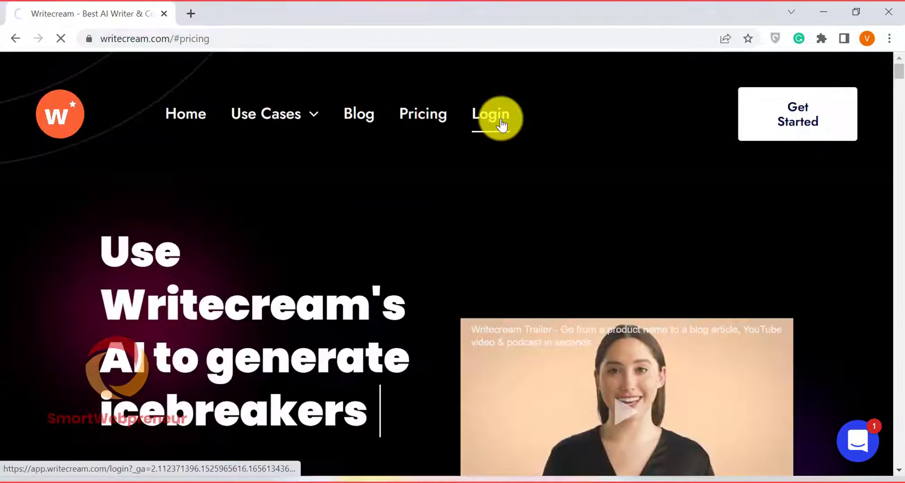
Log in to the Writecream account with the prefilled credentials
click(500, 124)
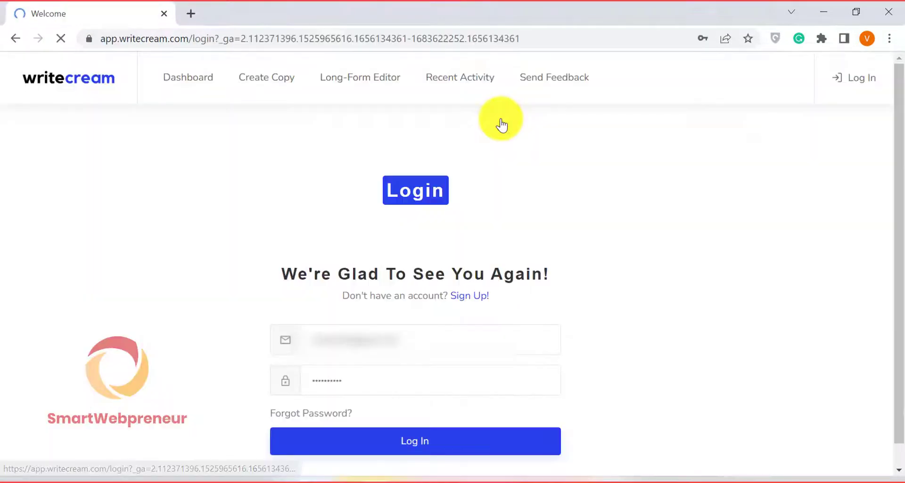
click(426, 445)
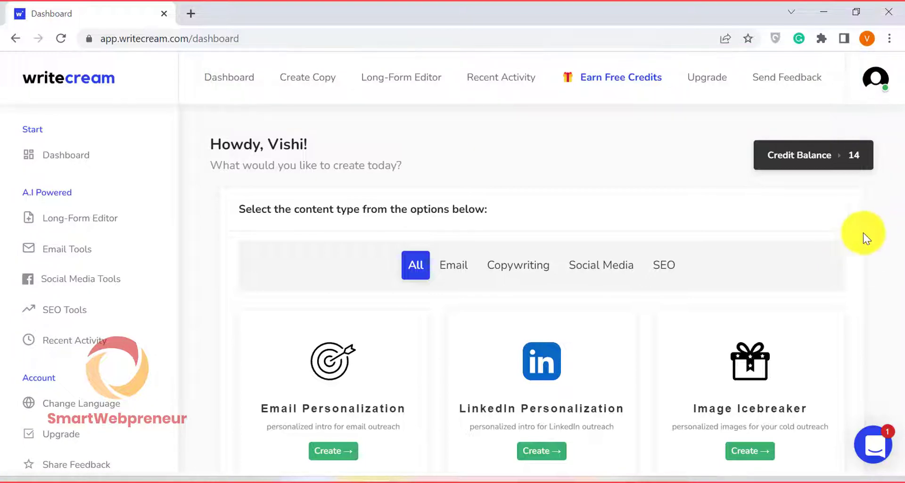
Look through the content tools on the dashboard, dismissing the coupon pop-up
scroll(829, 301, down, 3)
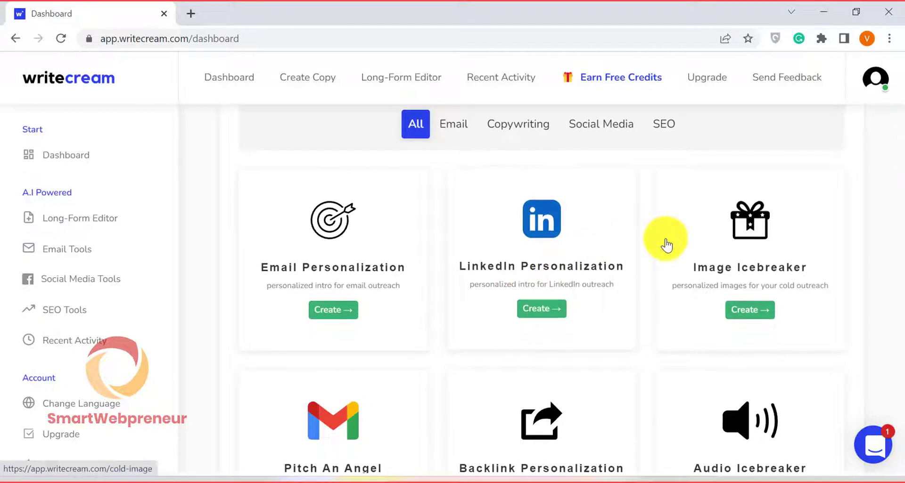
scroll(665, 242, down, 3)
scroll(665, 243, down, 3)
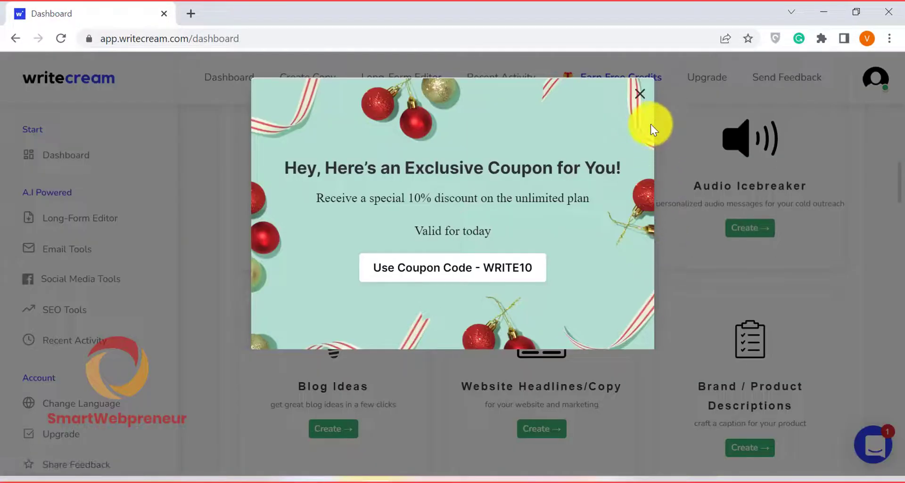
click(642, 94)
scroll(687, 210, down, 3)
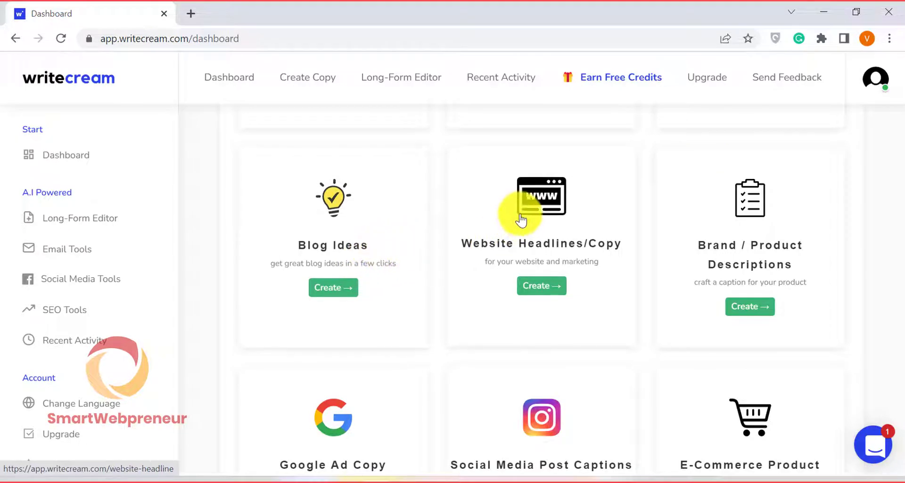
scroll(520, 245, down, 3)
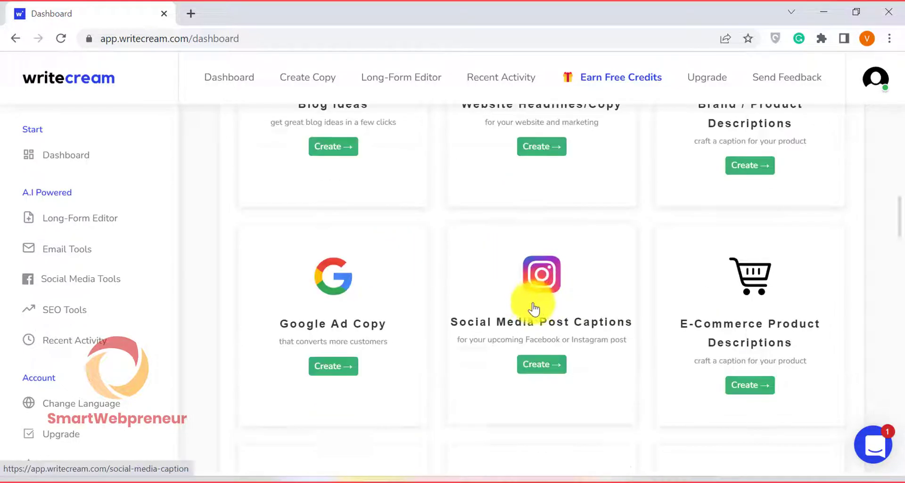
Open the Long-Form Editor and check the list of use cases, leaving Blog Idea selected
click(89, 223)
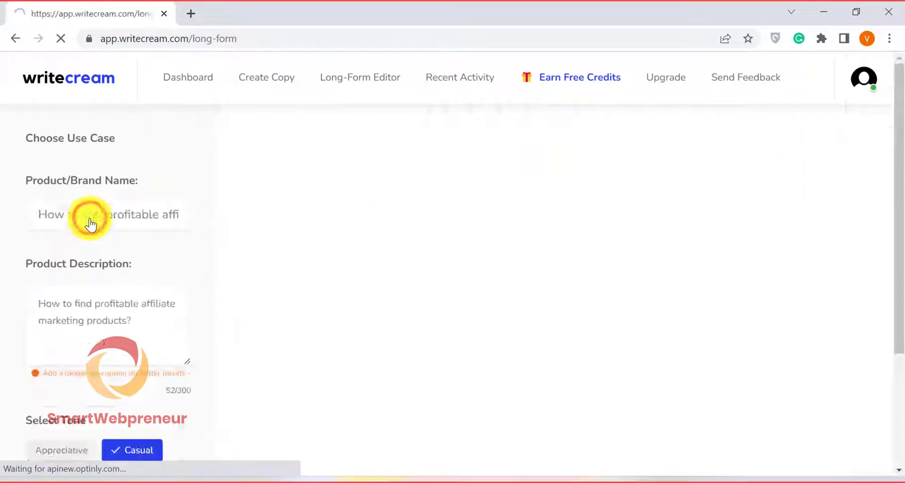
click(377, 249)
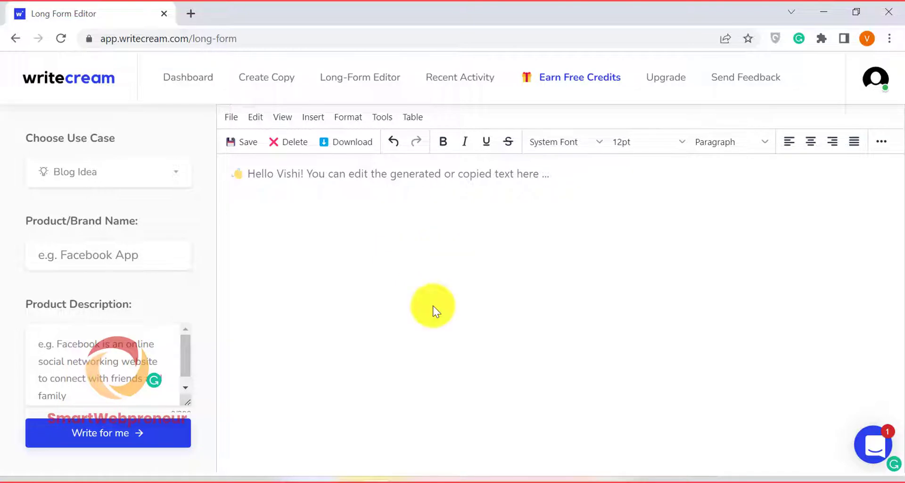
click(174, 176)
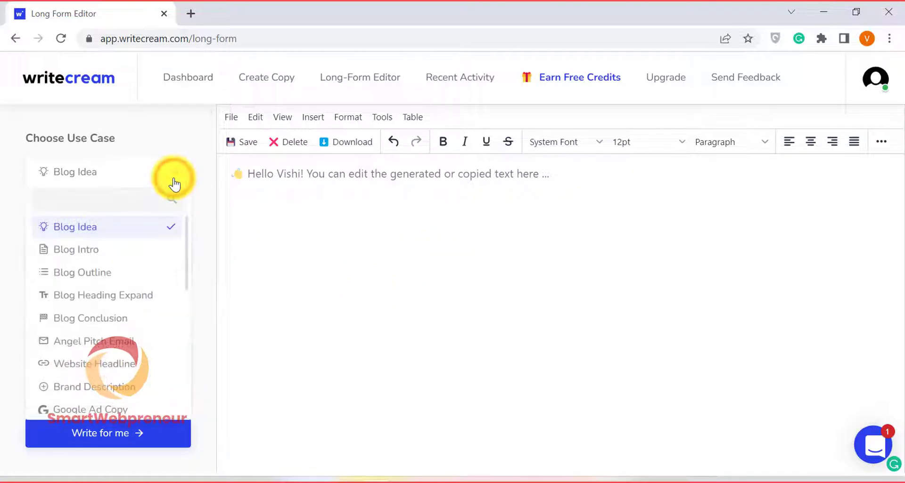
drag(188, 239, 163, 221)
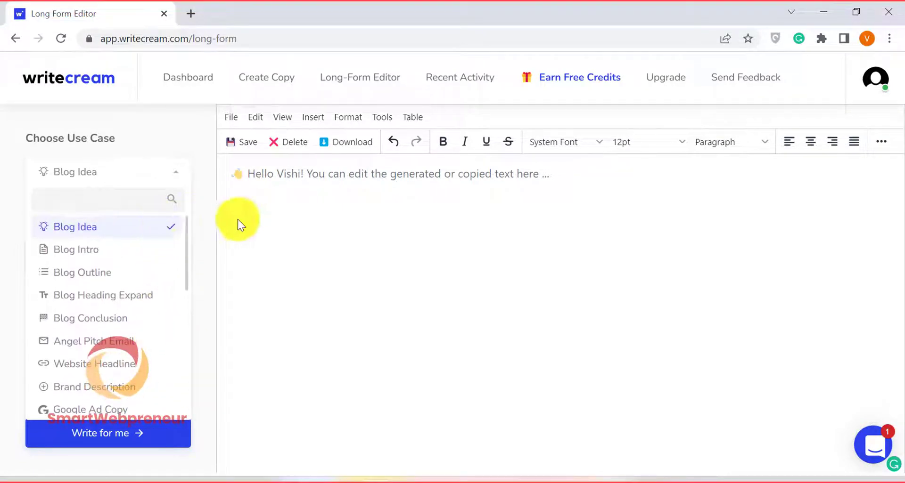
click(275, 214)
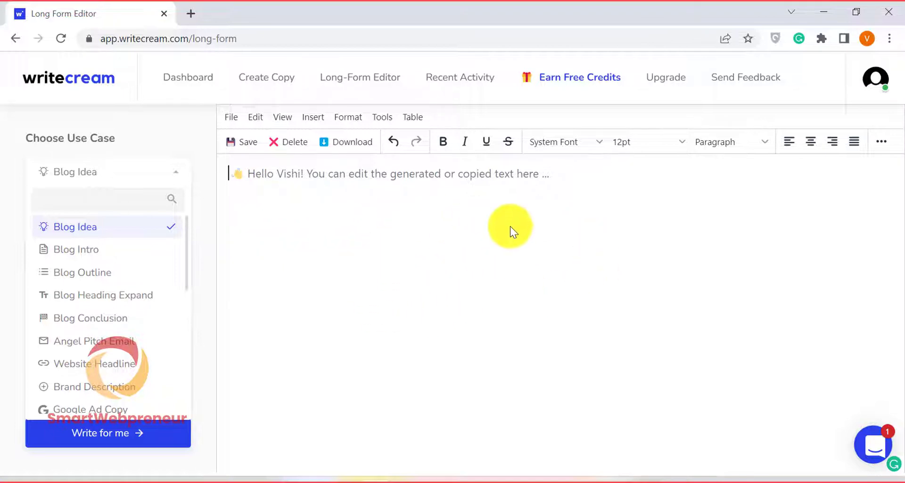
click(175, 172)
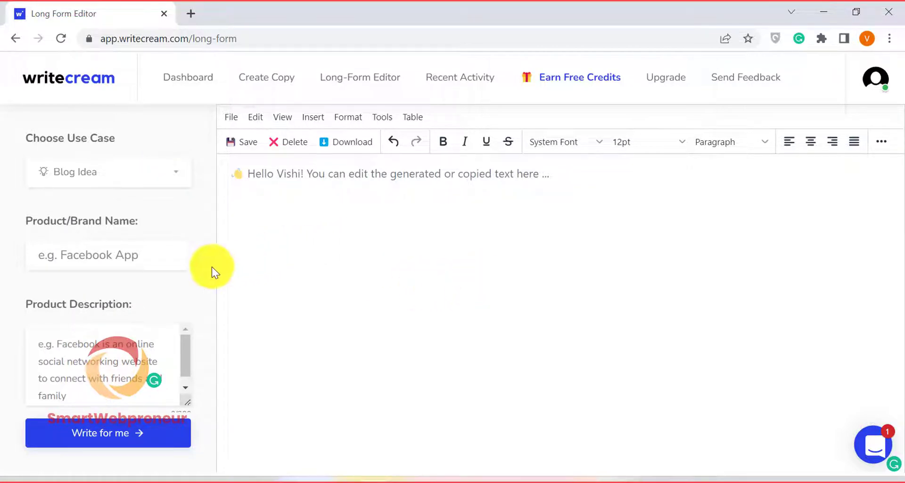
Generate blog ideas in the Casual tone, using "Walking for Weight Loss" as both product name and description
click(133, 255)
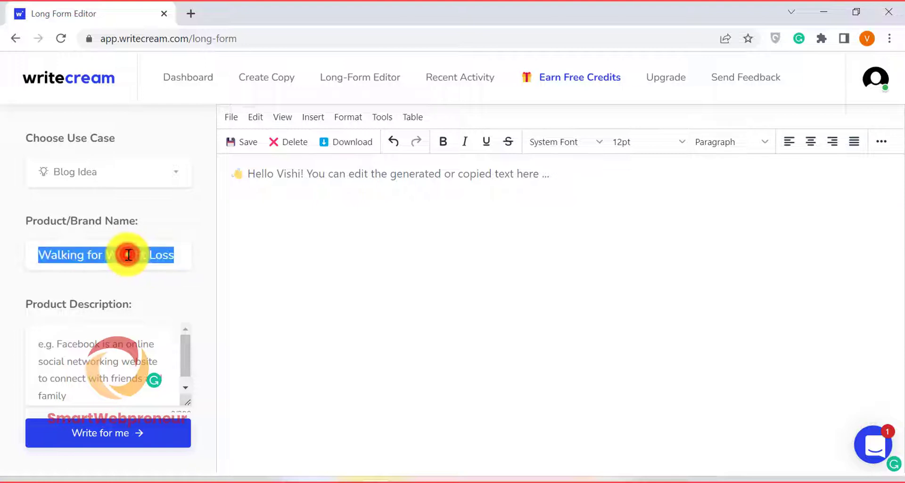
click(139, 363)
text(Walking for Weight Loss)
scroll(182, 343, down, 3)
scroll(181, 338, down, 2)
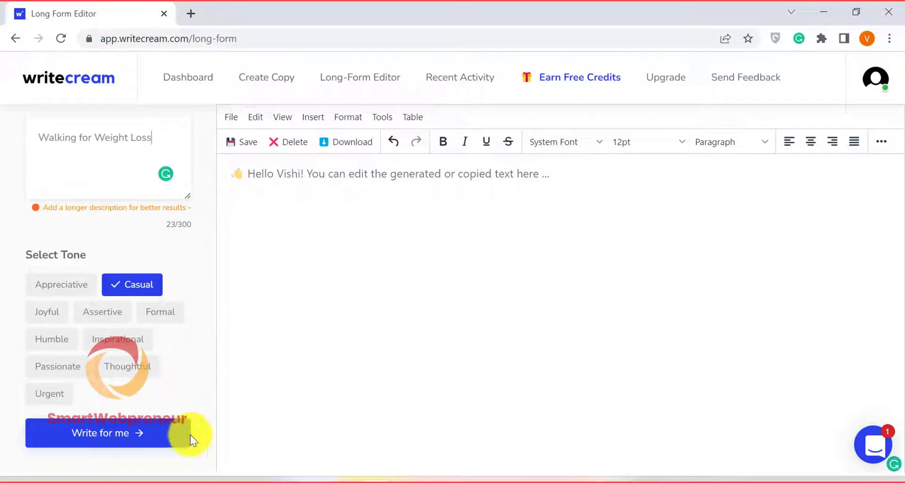
click(126, 436)
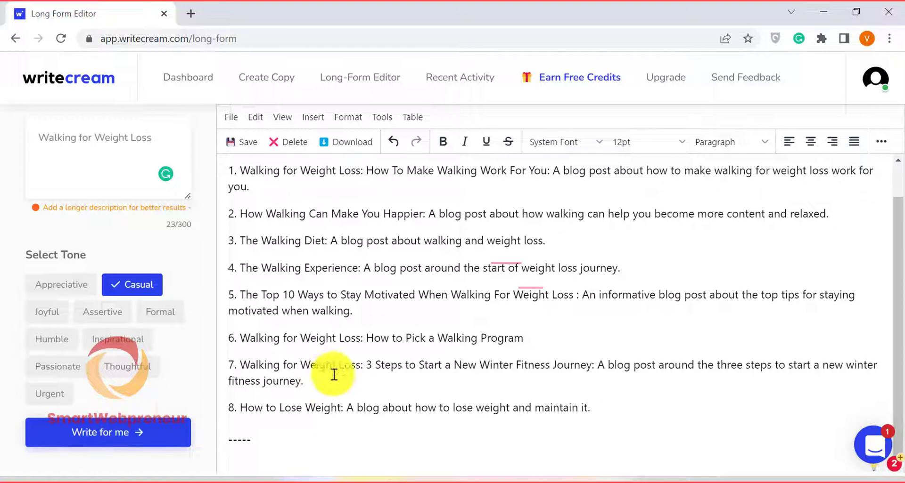
Read through the generated blog ideas in the editor, from the first entry to the last
click(549, 172)
drag(550, 172, 625, 404)
click(546, 238)
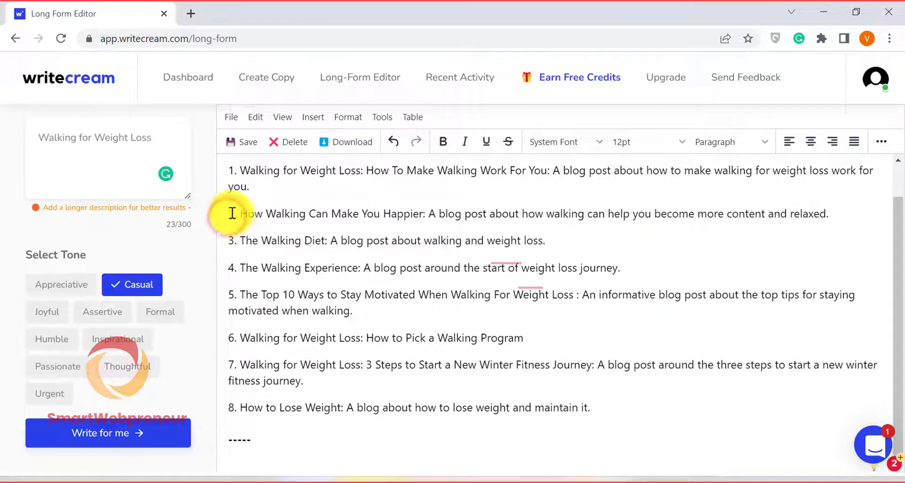
Delete blog ideas 2 to 8 plus the "Your Blog Ideas" heading and number, leaving only the first idea's text
drag(230, 213, 433, 456)
key(BackSpace)
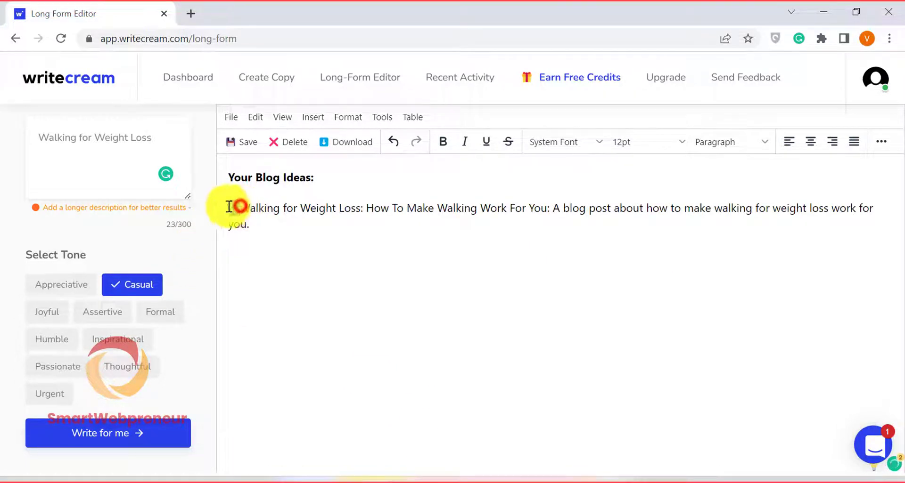
drag(238, 208, 224, 176)
key(BackSpace)
Generate a Blog Intro in the Casual tone, pasting the remaining blog idea into the product name and blog topic
key(ctrl+a)
key(ctrl+c)
scroll(153, 207, up, 5)
click(161, 171)
click(122, 253)
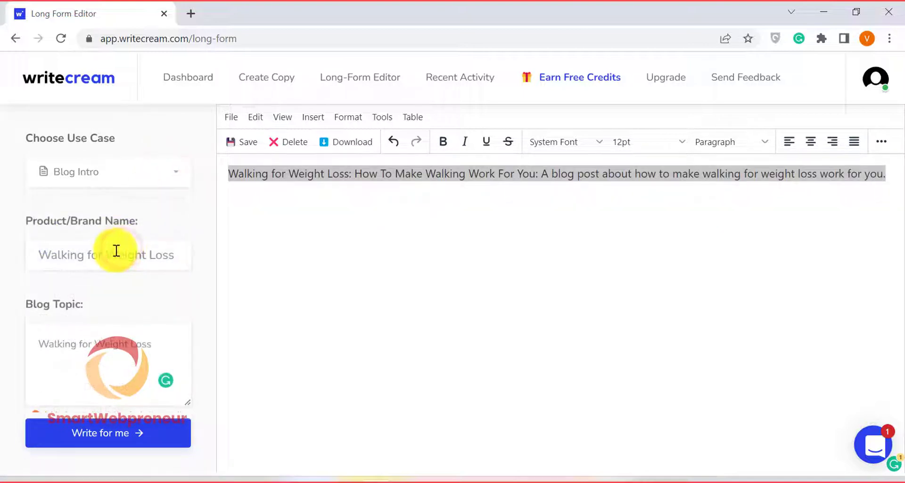
triple_click(116, 251)
key(ctrl+v)
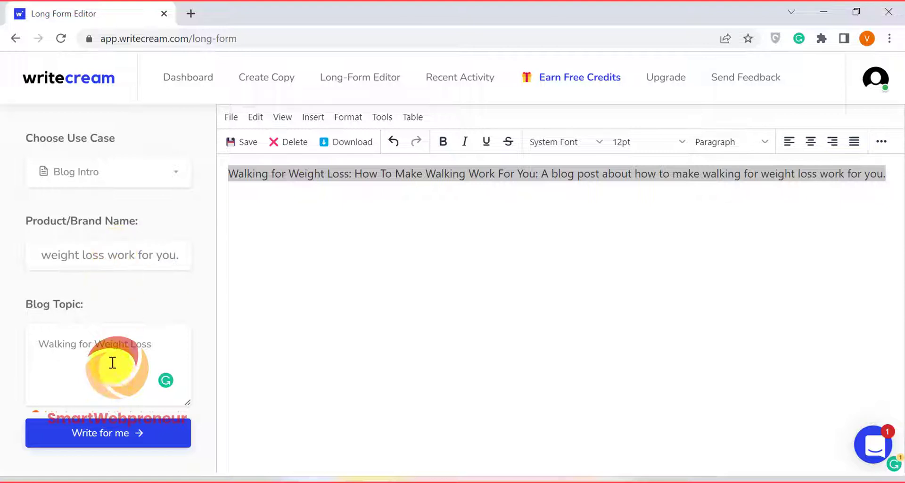
click(112, 361)
key(ctrl+v)
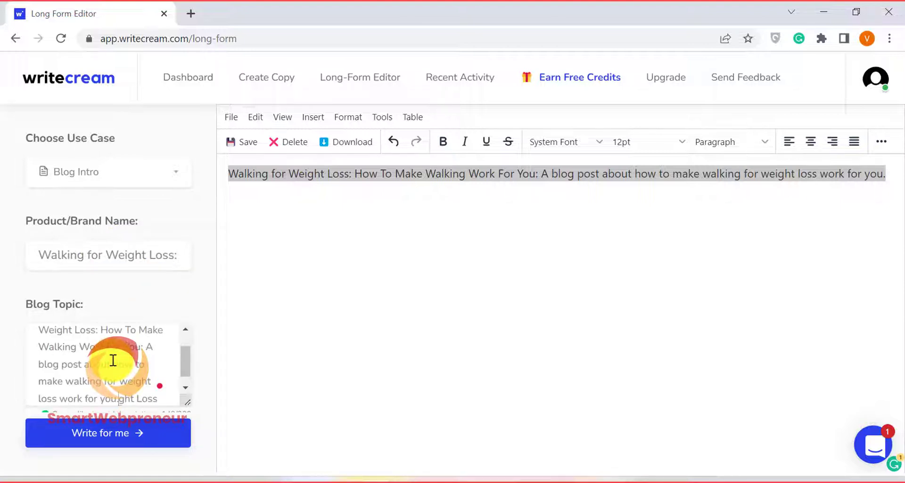
scroll(172, 339, down, 4)
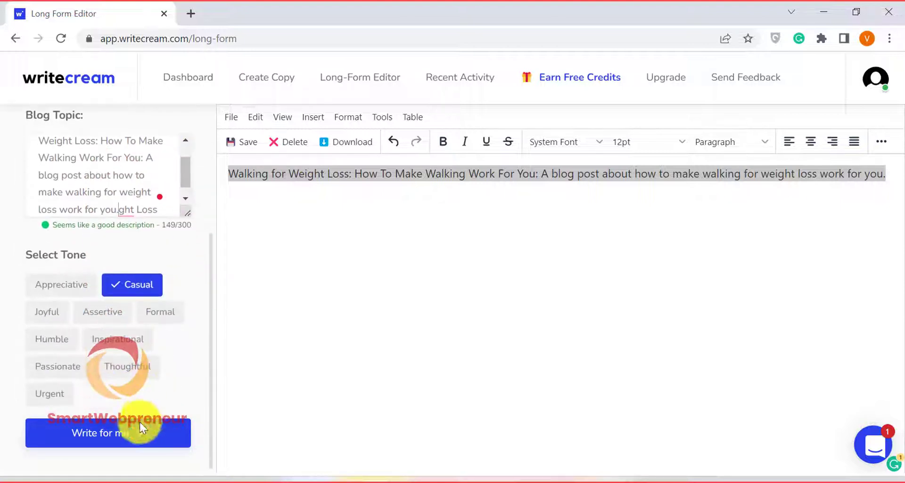
click(130, 438)
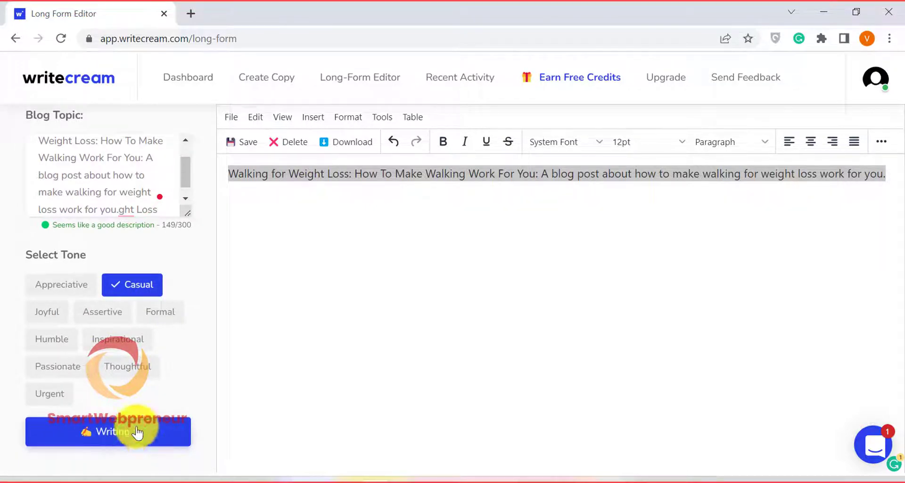
click(308, 194)
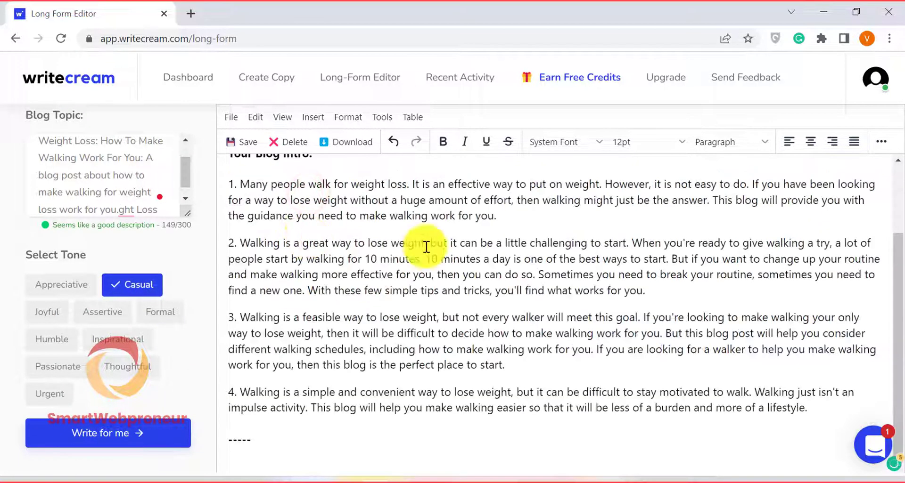
Keep only the third generated intro below the title, deleting its number, the other intros, the heading and the spare line
scroll(452, 257, up, 2)
scroll(359, 302, down, 1)
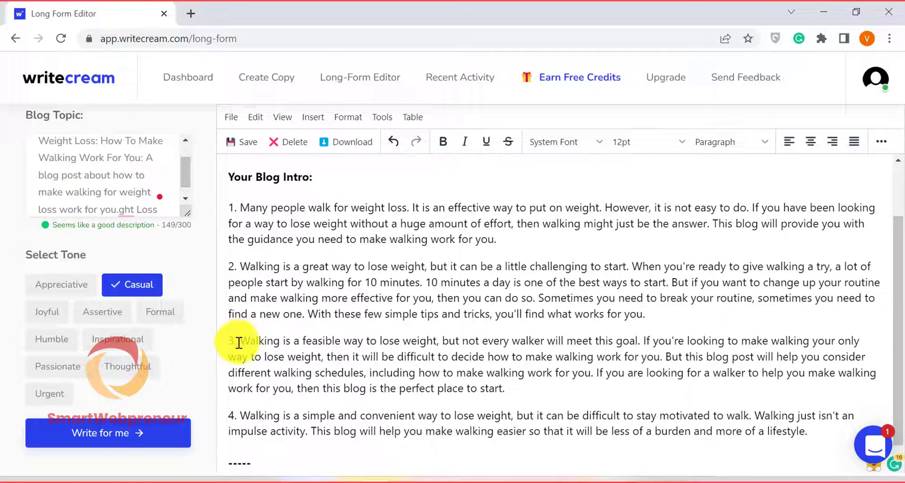
drag(240, 341, 219, 169)
key(Delete)
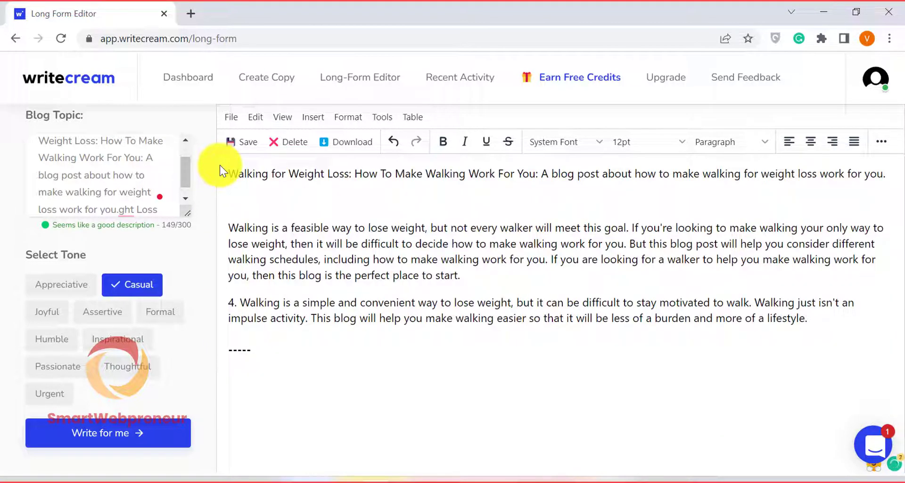
click(228, 227)
key(BackSpace)
drag(264, 323, 220, 272)
key(Delete)
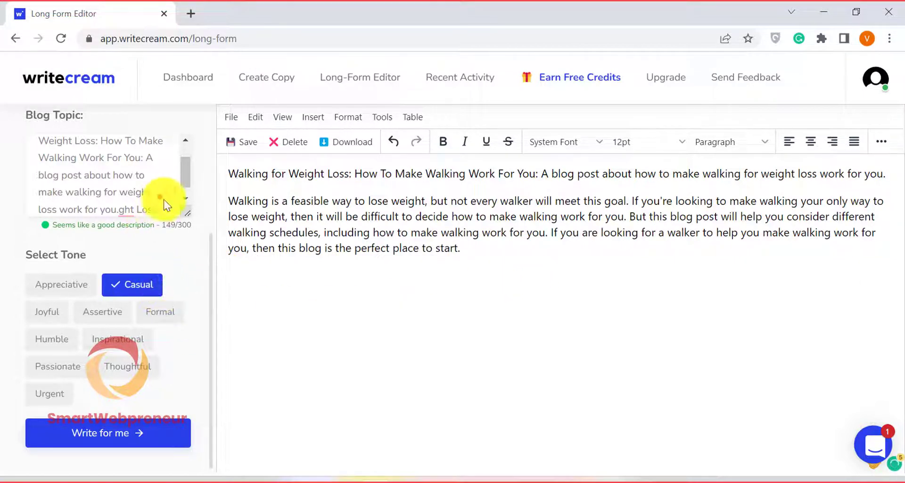
Generate a Blog Outline in the Casual tone from the same product name and blog topic
scroll(197, 207, up, 5)
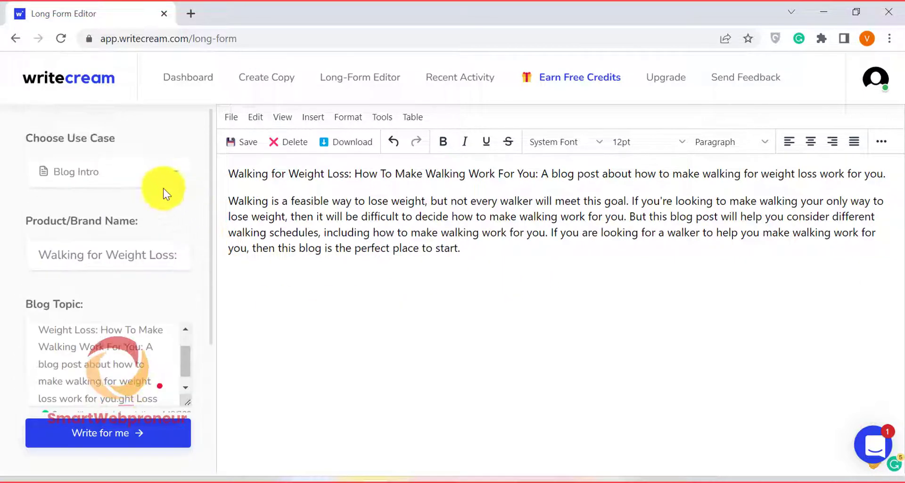
click(152, 181)
click(132, 272)
scroll(161, 306, down, 5)
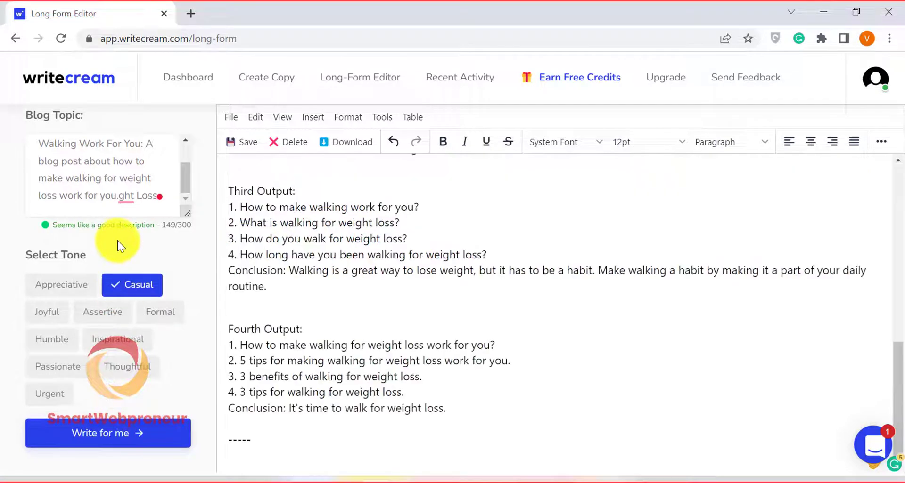
Delete the second, third and fourth outline outputs, keeping only the first one
scroll(531, 346, up, 7)
scroll(560, 332, down, 4)
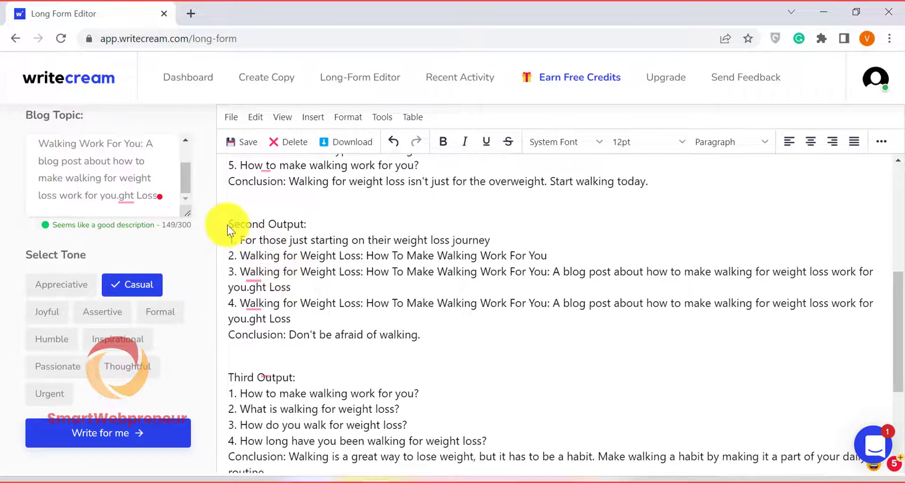
click(227, 224)
drag(228, 225, 522, 473)
scroll(375, 291, down, 4)
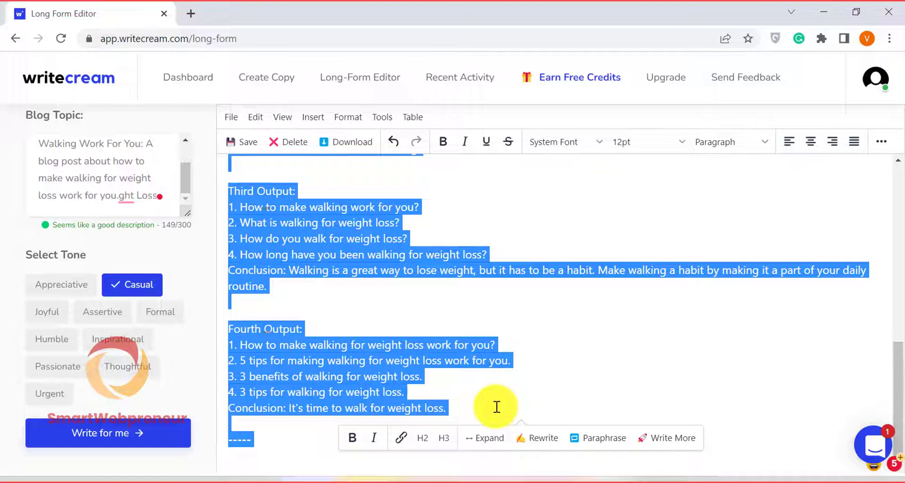
key(Delete)
scroll(541, 279, down, 3)
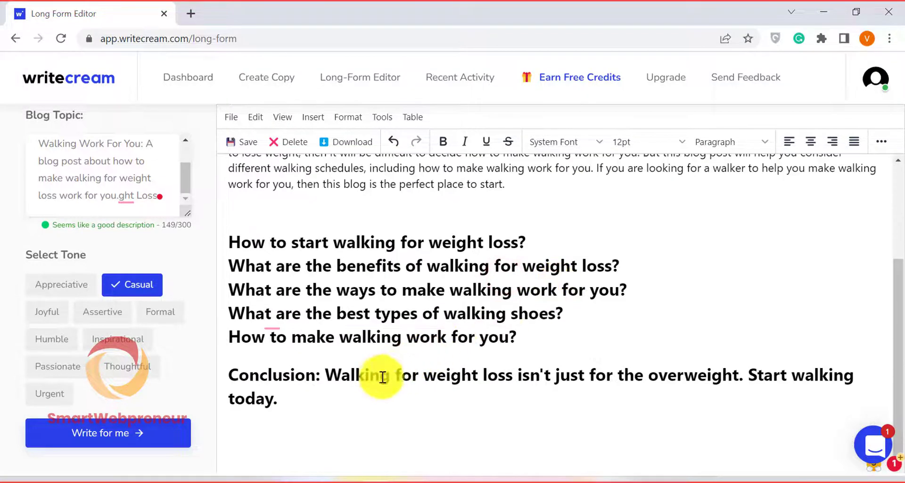
click(331, 384)
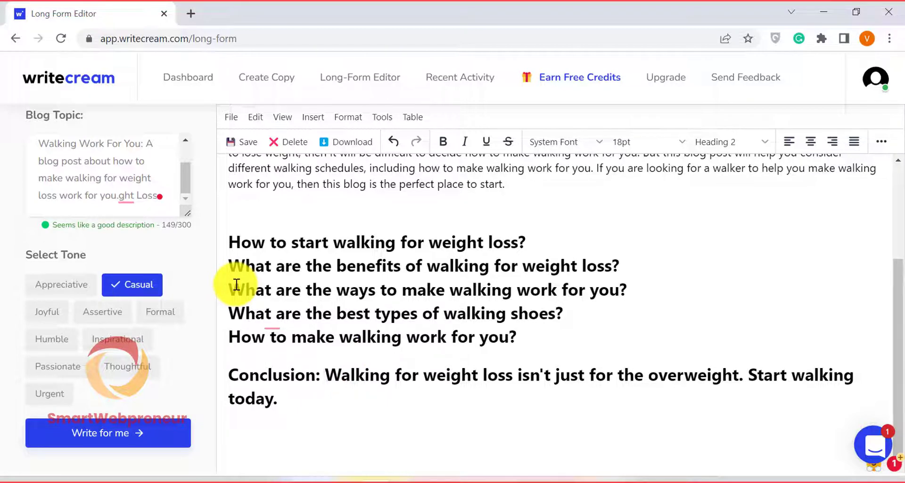
Set up Blog Heading Expand with "How to start walking for weight loss?" as product name, blog topic and section headline
triple_click(236, 243)
key(ctrl+c)
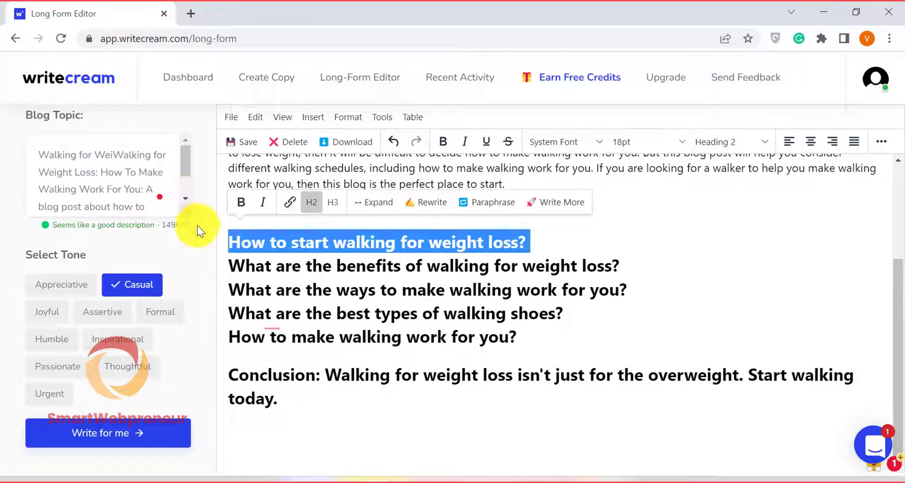
scroll(200, 231, up, 4)
click(171, 179)
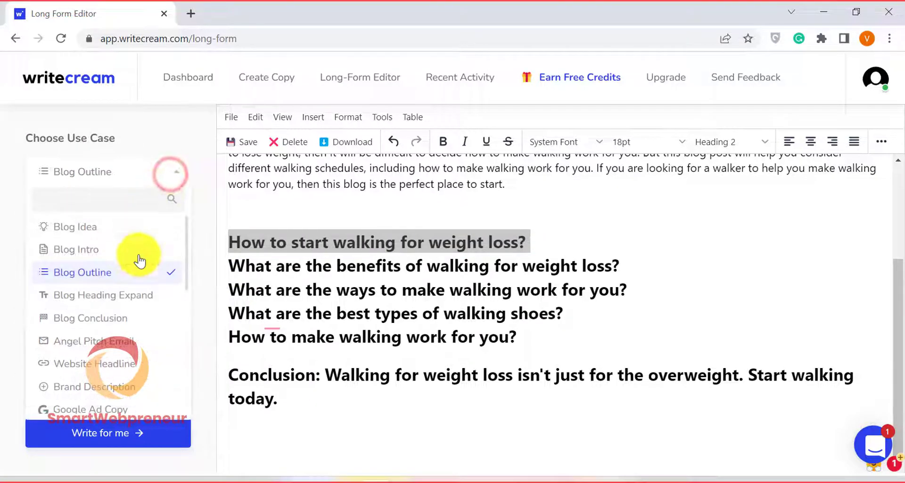
click(134, 295)
triple_click(109, 255)
right_click(109, 255)
click(157, 142)
scroll(185, 358, down, 1)
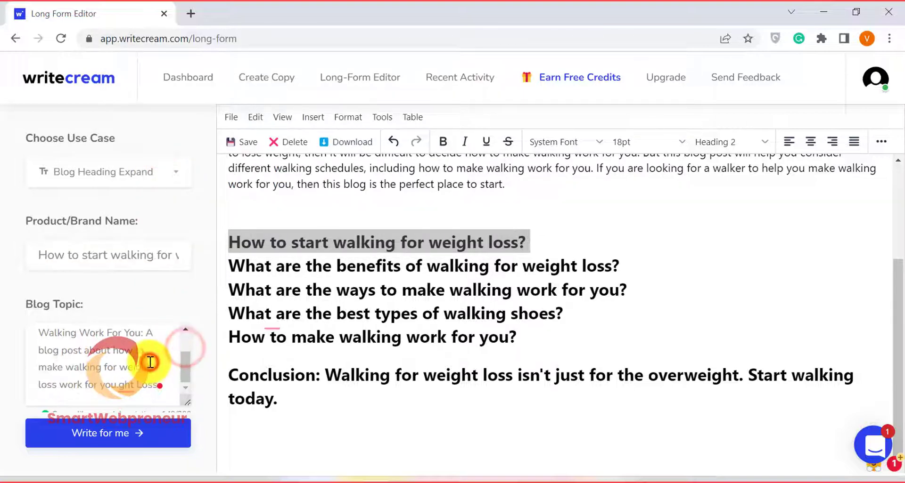
triple_click(150, 363)
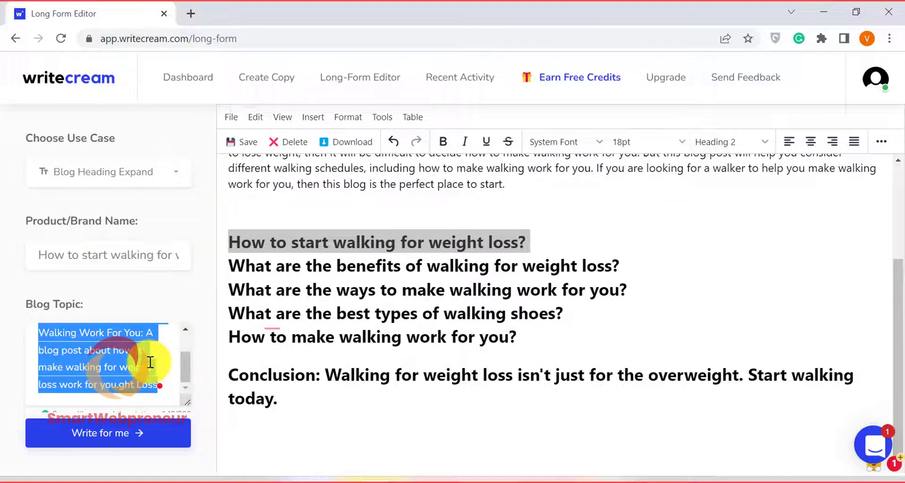
key(ctrl+v)
scroll(177, 362, down, 3)
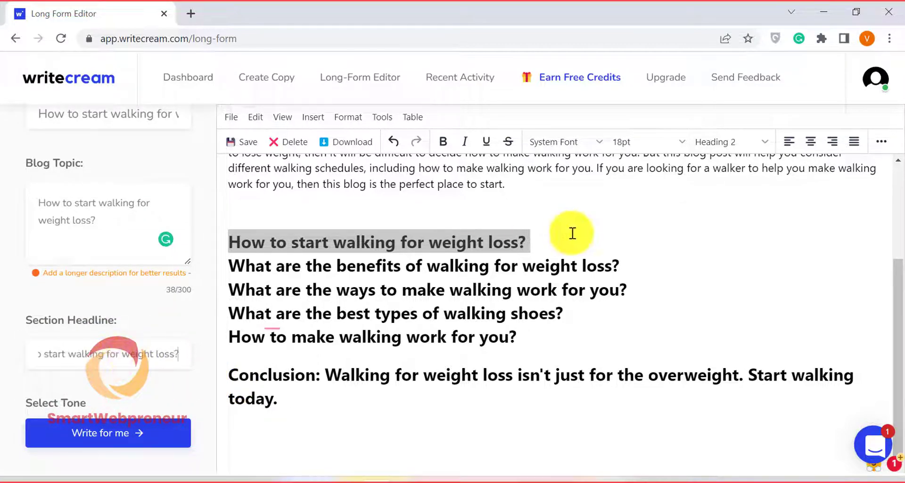
Add an empty line below the "How to start walking for weight loss?" heading and generate its section text there
click(602, 241)
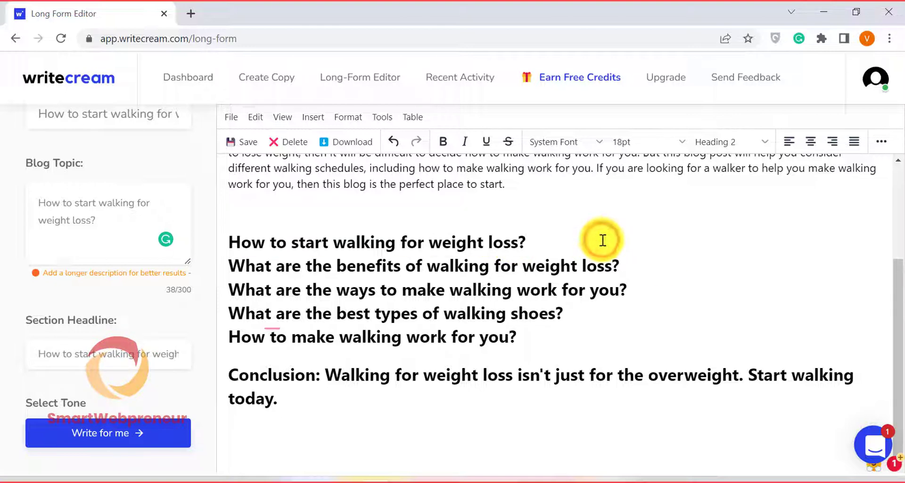
key(Return)
scroll(125, 370, down, 3)
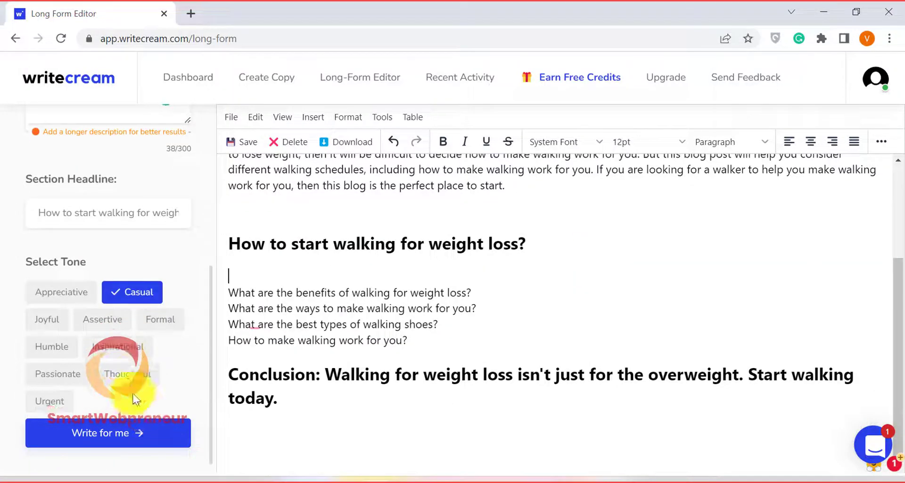
click(140, 431)
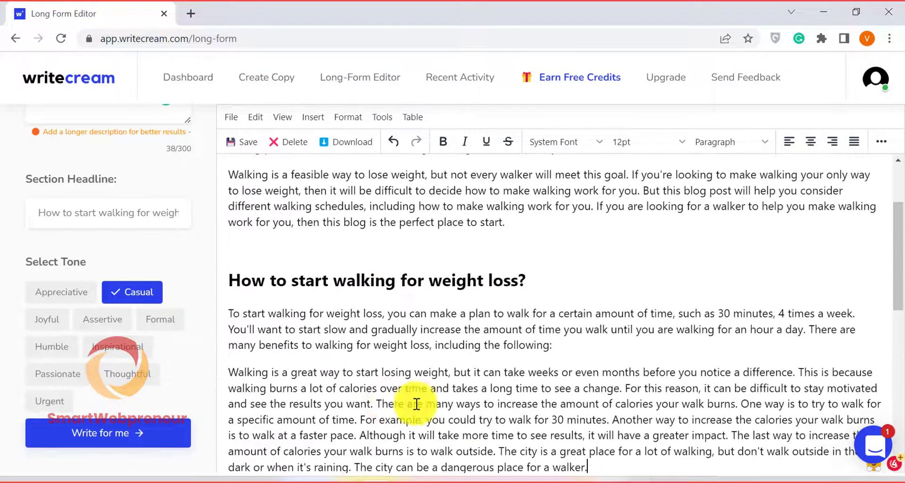
Format the line "What are the benefits of walking for weight loss?" as Heading 2
scroll(552, 377, down, 5)
triple_click(348, 293)
click(707, 144)
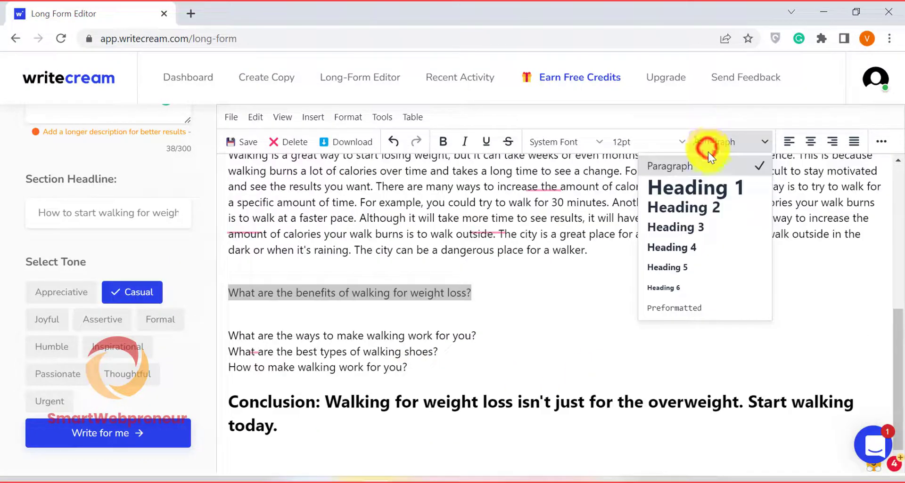
click(699, 208)
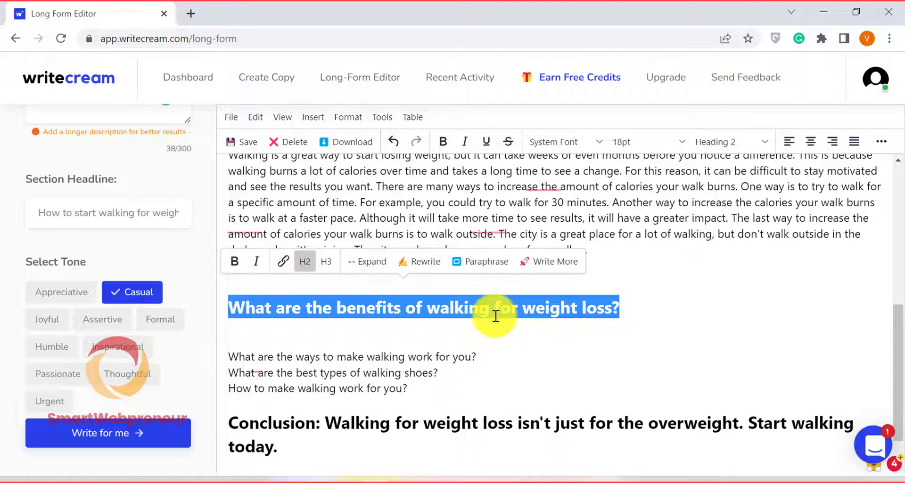
click(534, 338)
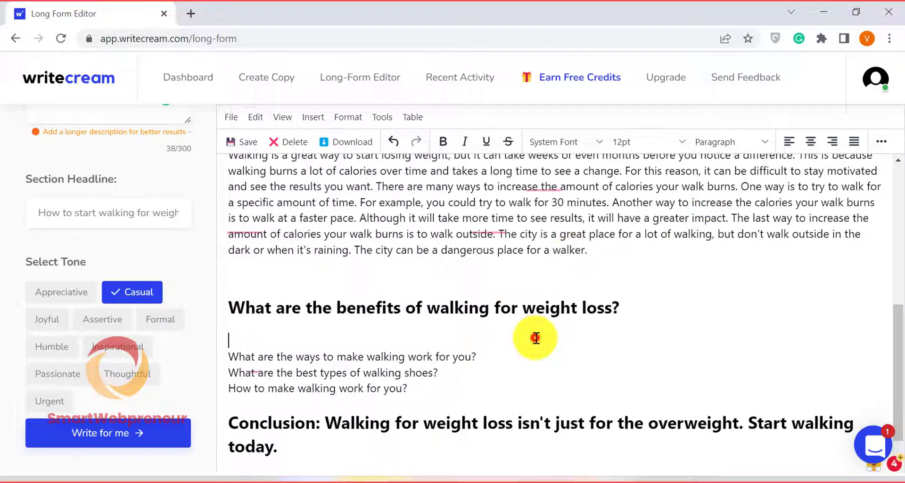
Generate text for the benefits heading with Write More and format the new text as Paragraph
triple_click(576, 300)
click(537, 266)
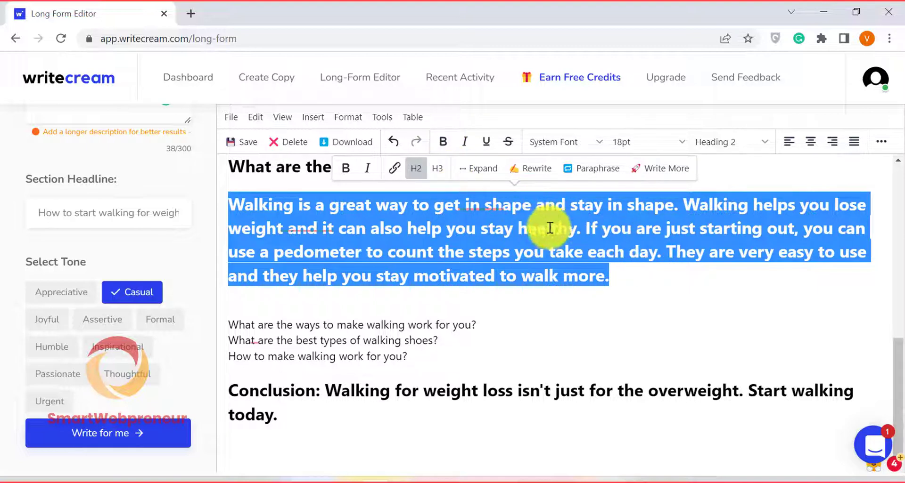
click(746, 143)
click(698, 164)
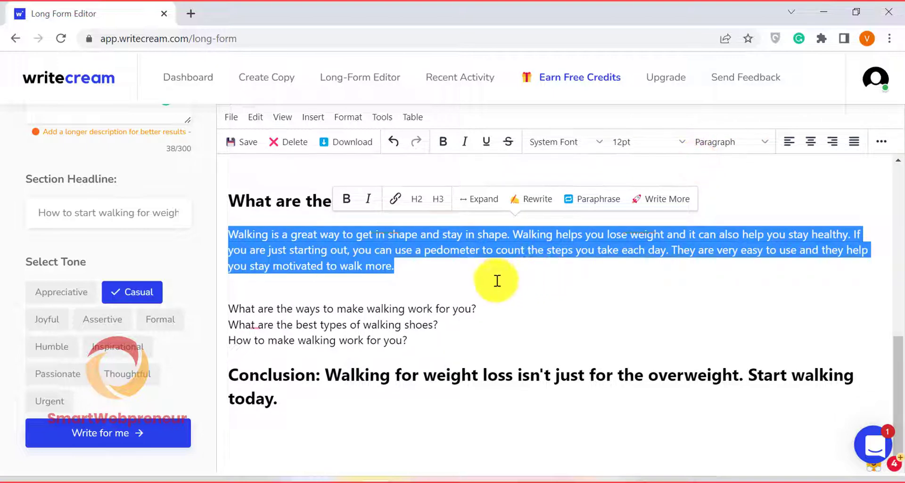
Try to extend the whole benefits paragraph with Write More
click(665, 203)
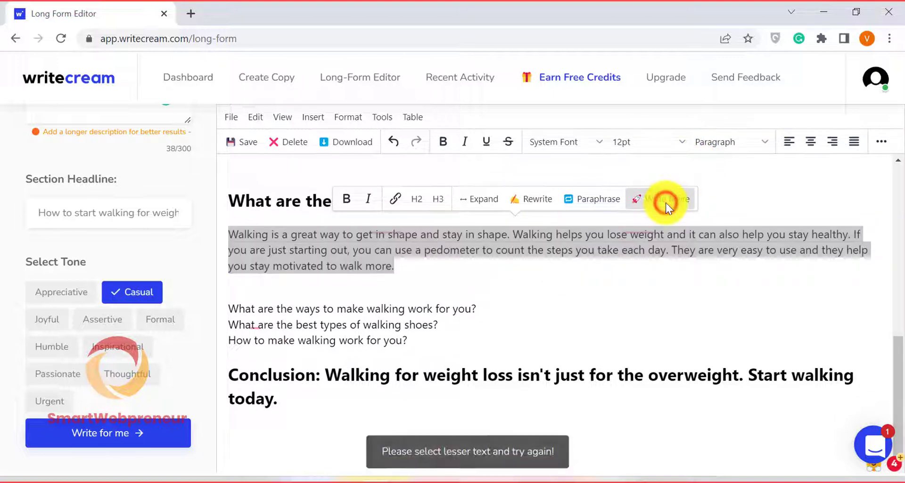
click(488, 284)
click(435, 269)
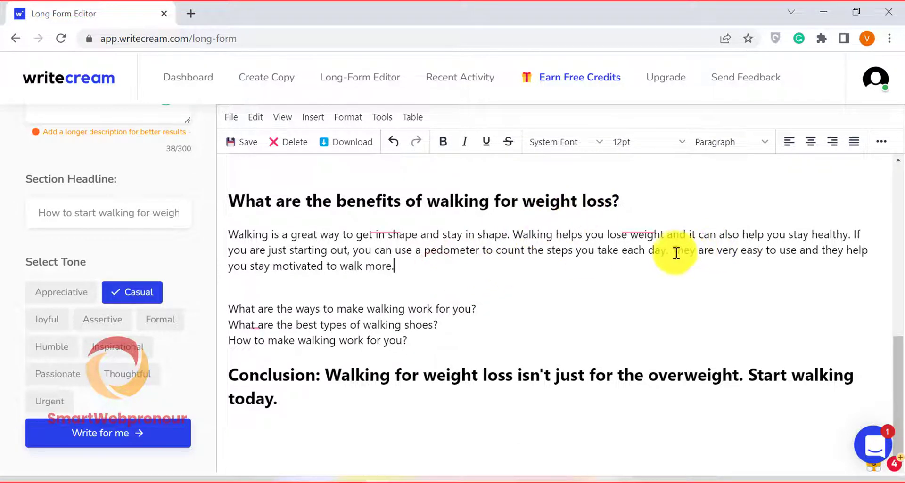
Remove "Start walking today." from the conclusion heading and copy the remaining heading text
drag(279, 399, 744, 375)
key(BackSpace)
triple_click(697, 376)
key(ctrl+c)
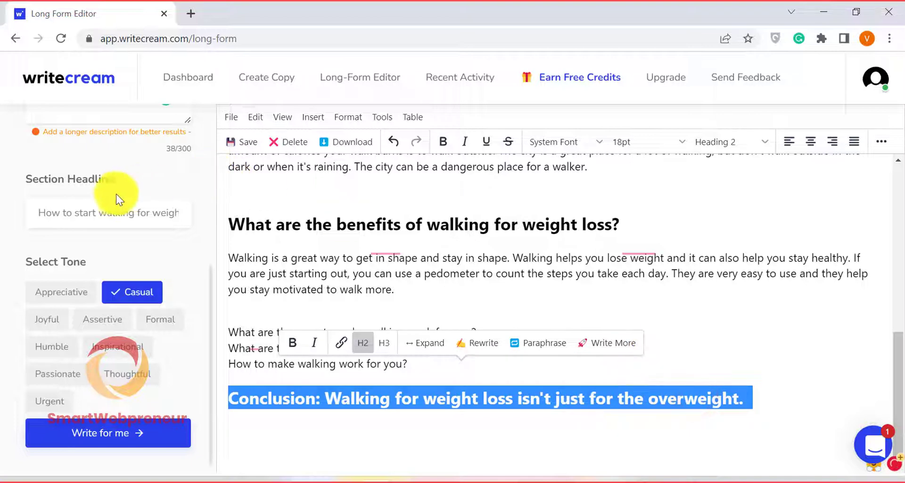
Switch the use case to Blog Conclusion and paste the copied conclusion heading as the blog topic
scroll(131, 203, up, 5)
click(160, 178)
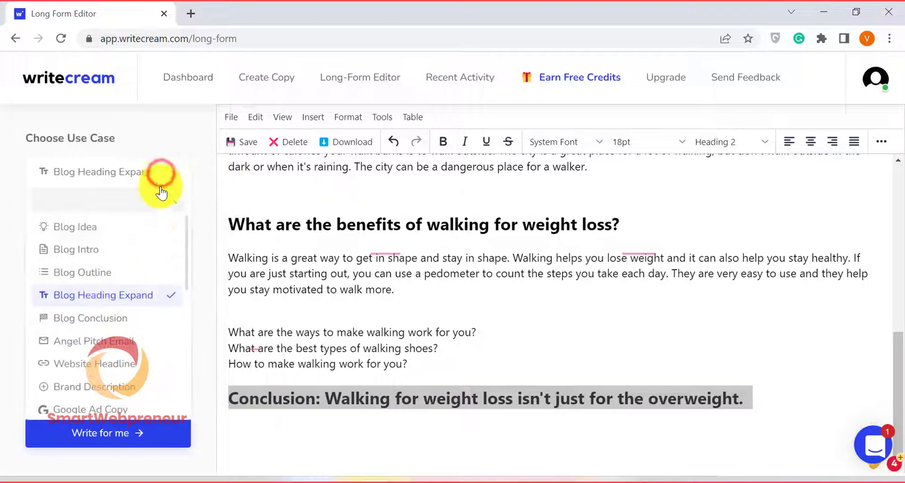
scroll(157, 299, down, 3)
scroll(153, 311, up, 3)
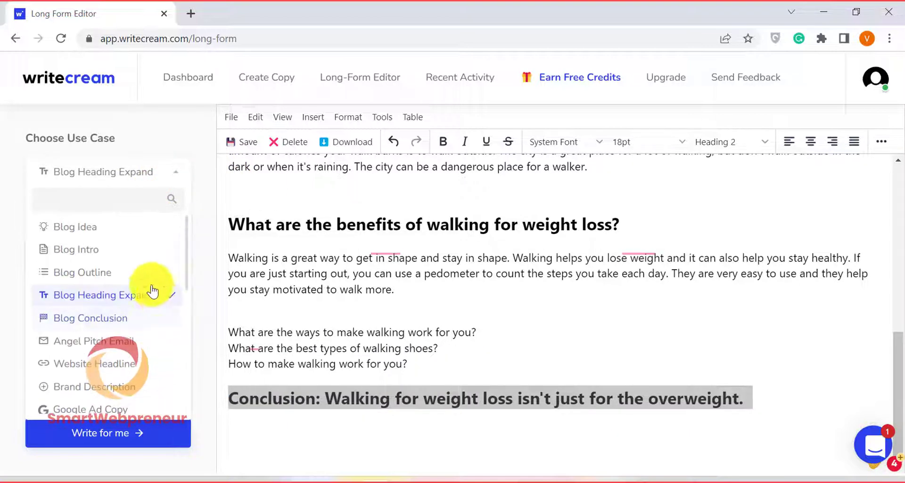
click(129, 320)
triple_click(132, 257)
key(ctrl+v)
triple_click(115, 358)
key(ctrl+v)
Generate a blog conclusion on a new line below the conclusion heading, using the Casual tone
scroll(133, 383, down, 4)
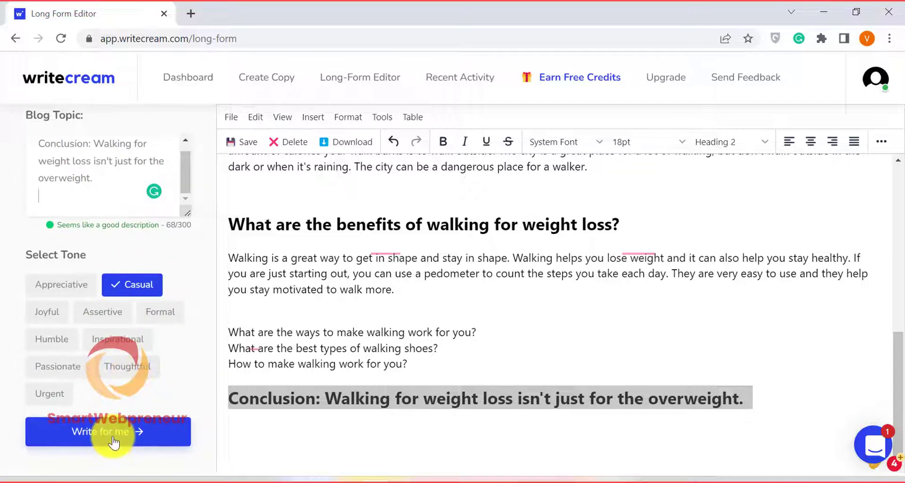
click(237, 424)
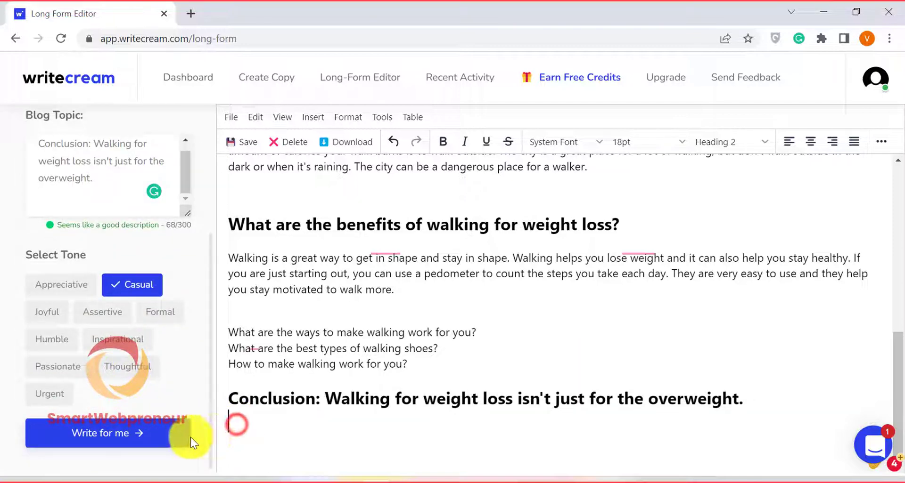
click(162, 442)
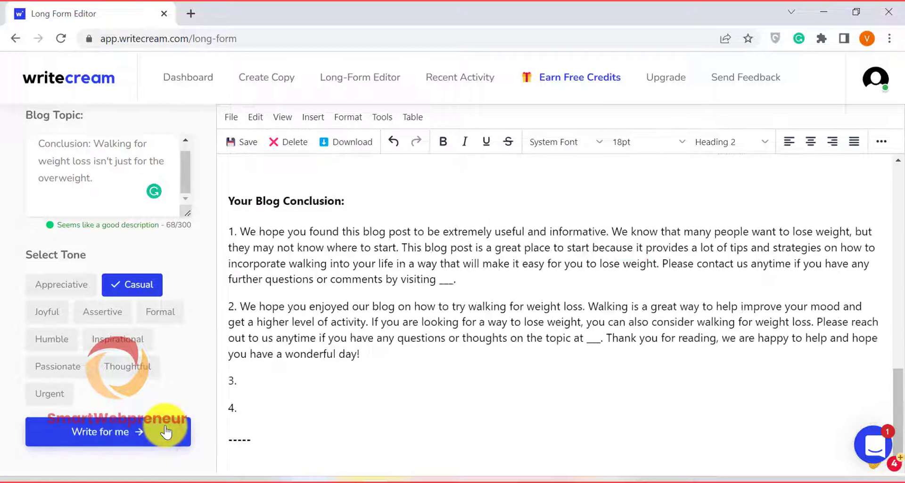
Format the generated conclusion text as Paragraph and look over the finished post
triple_click(545, 398)
click(716, 142)
click(691, 168)
click(612, 296)
scroll(641, 301, up, 7)
scroll(643, 300, down, 5)
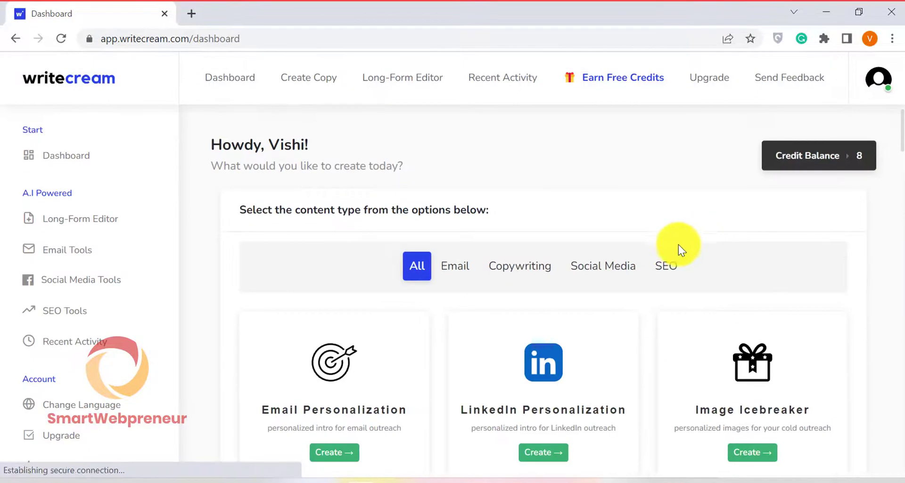
Browse the dashboard's content types and open the AI Article Writer
scroll(669, 243, down, 3)
scroll(651, 240, down, 2)
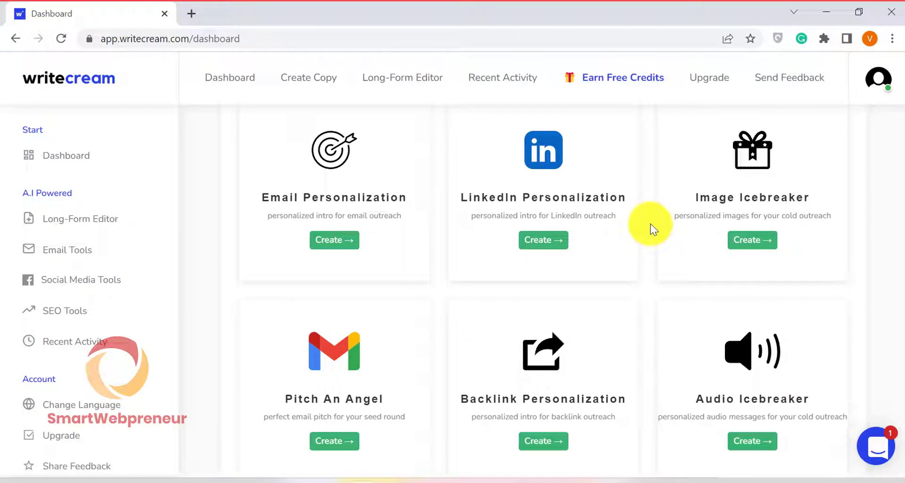
scroll(563, 278, down, 10)
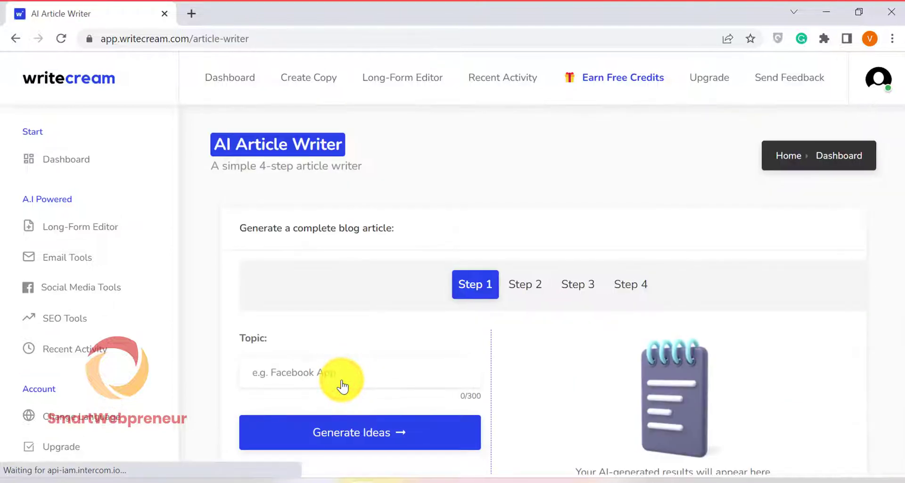
scroll(846, 242, down, 2)
scroll(827, 230, up, 2)
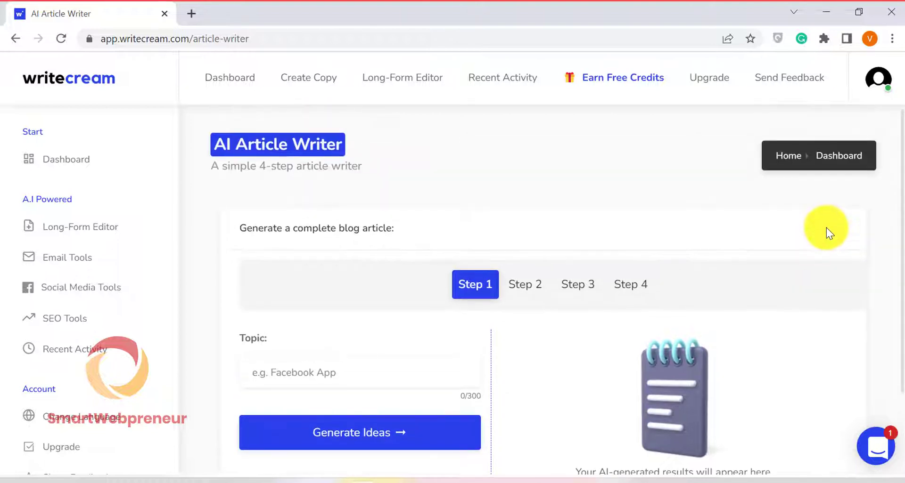
scroll(826, 228, down, 2)
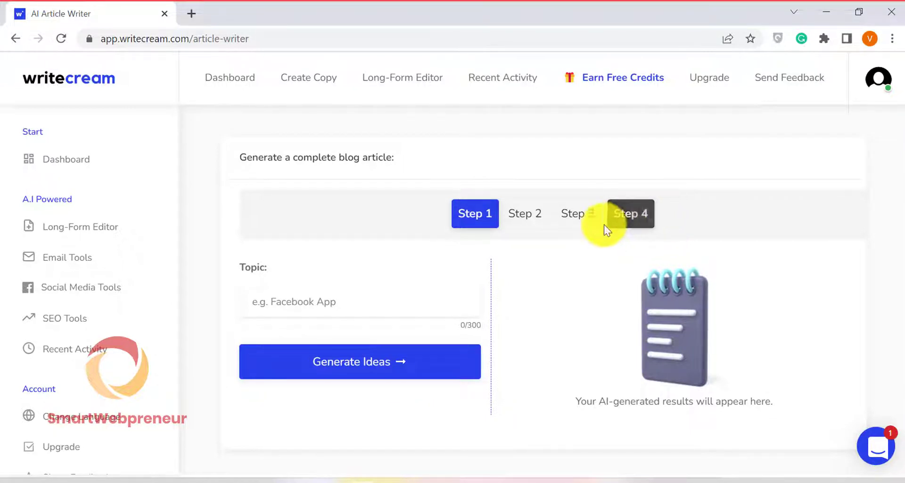
Look through Steps 2, 3 and 4 of the AI Article Writer and return to Step 1
click(535, 215)
click(576, 279)
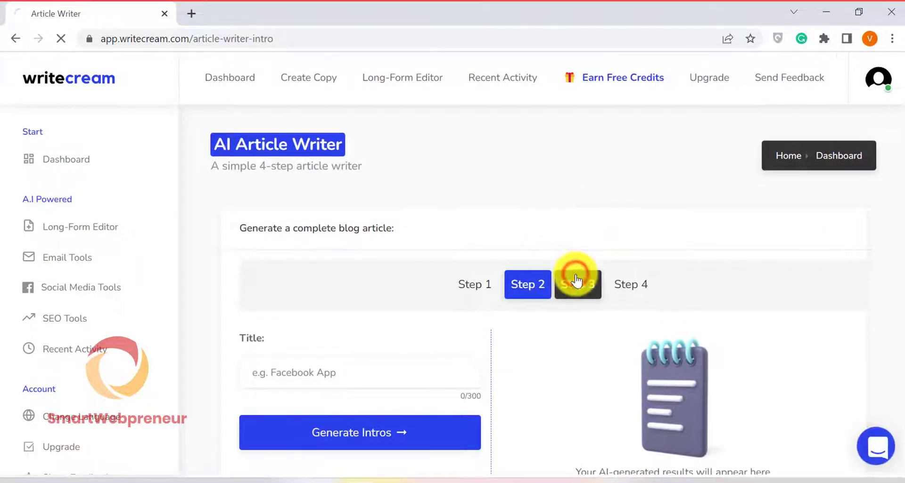
click(617, 282)
click(467, 284)
scroll(523, 258, down, 1)
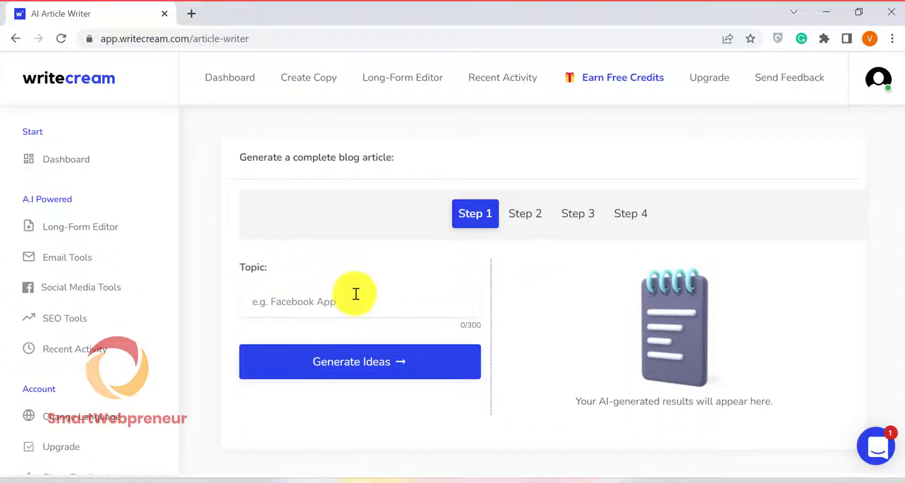
Generate blog ideas for the topic "How to Get Started with Affiliate Marketing as a Beginner"
click(343, 315)
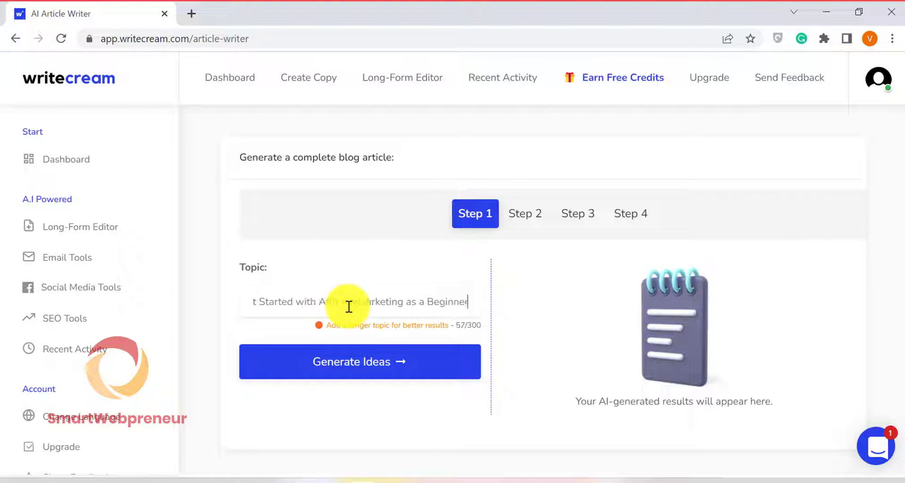
click(370, 361)
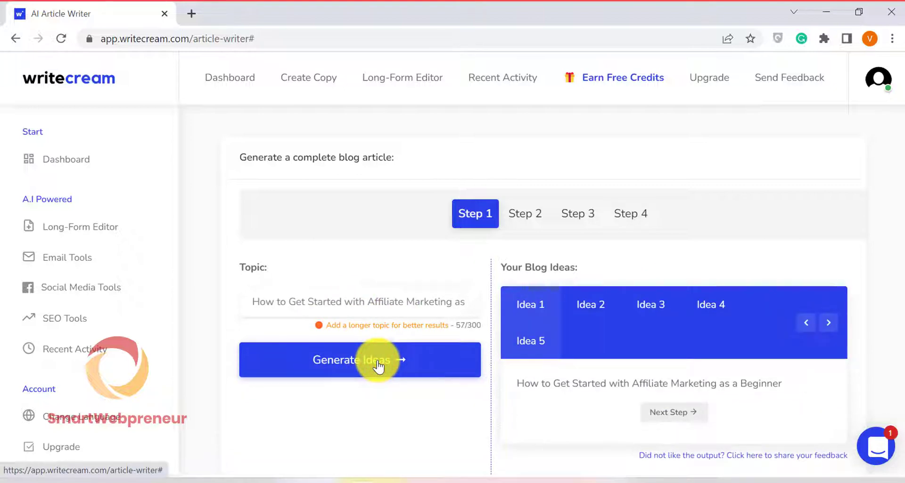
scroll(377, 366, down, 2)
Compare Ideas 2 to 5 and carry Idea 1 forward to the intro step
click(592, 235)
click(646, 234)
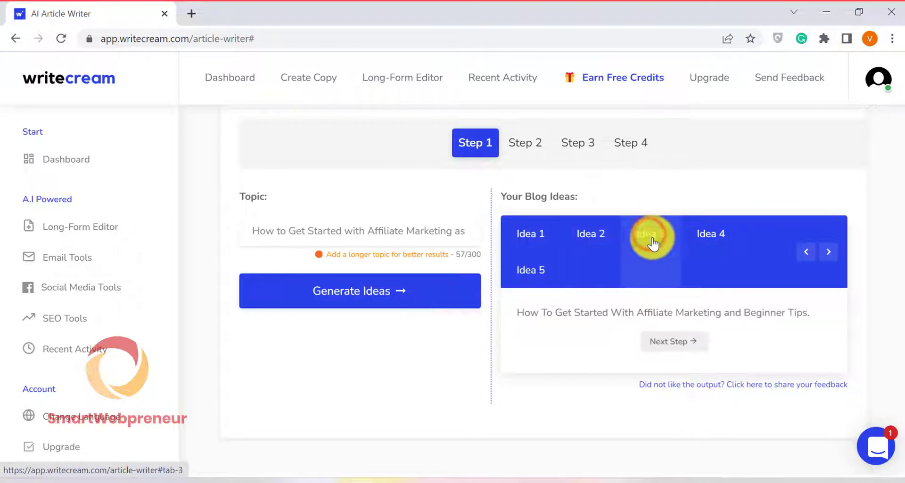
click(718, 233)
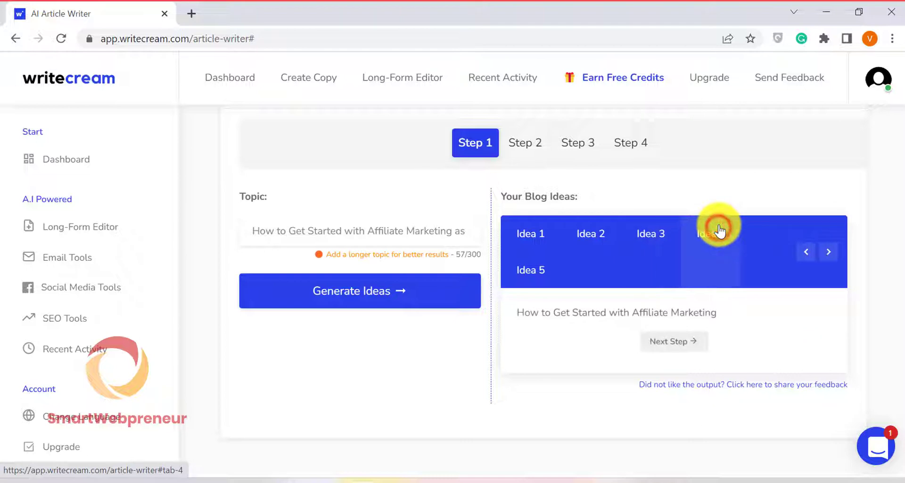
click(524, 270)
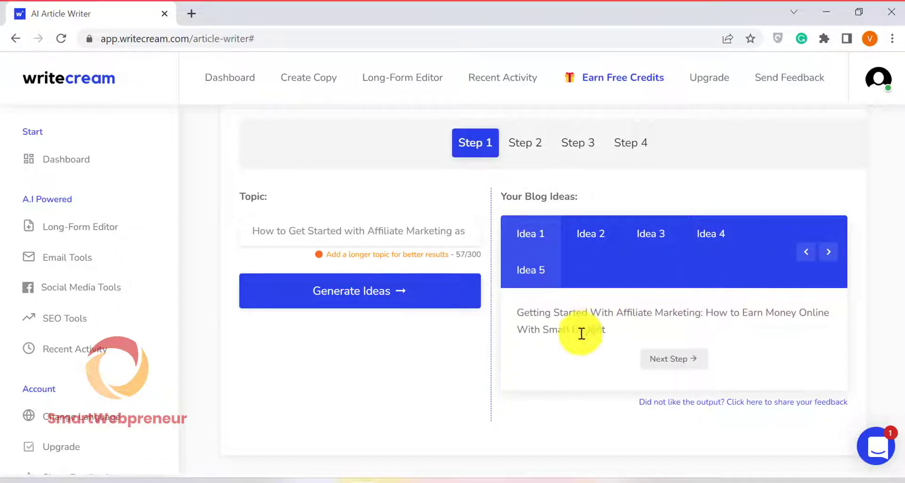
click(535, 225)
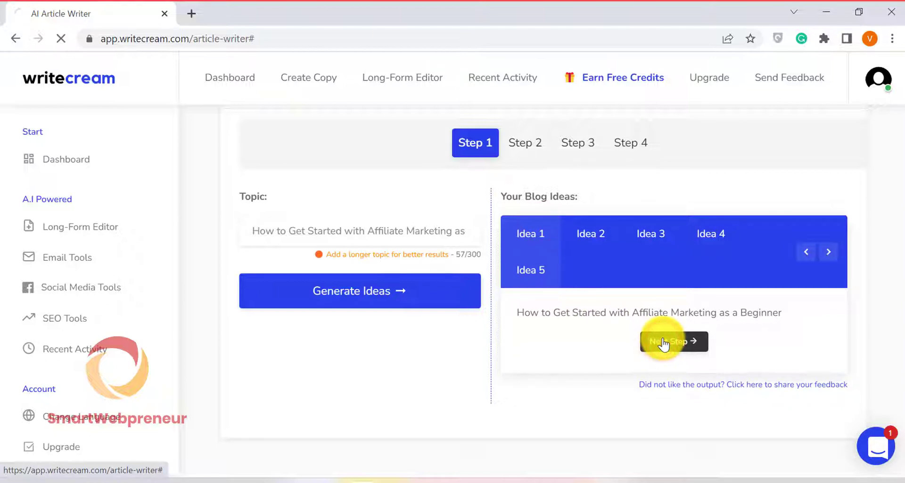
Generate blog intros for the affiliate marketing title
scroll(597, 328, down, 2)
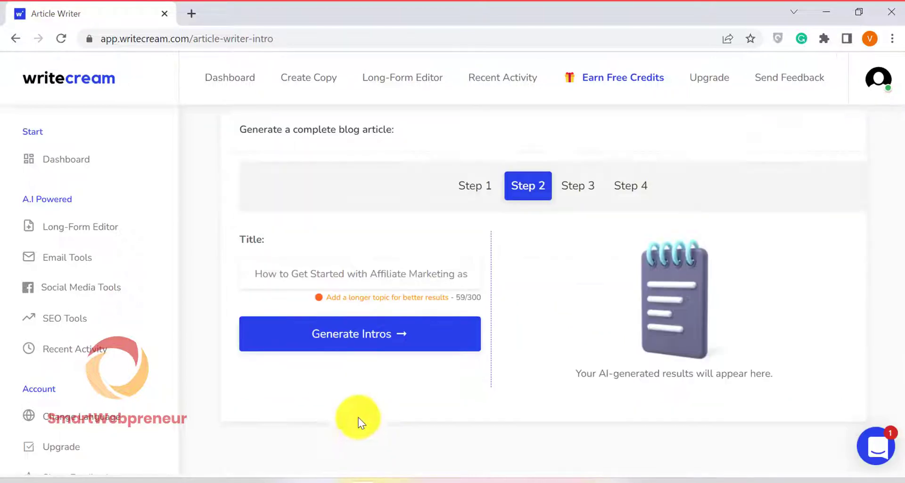
click(373, 336)
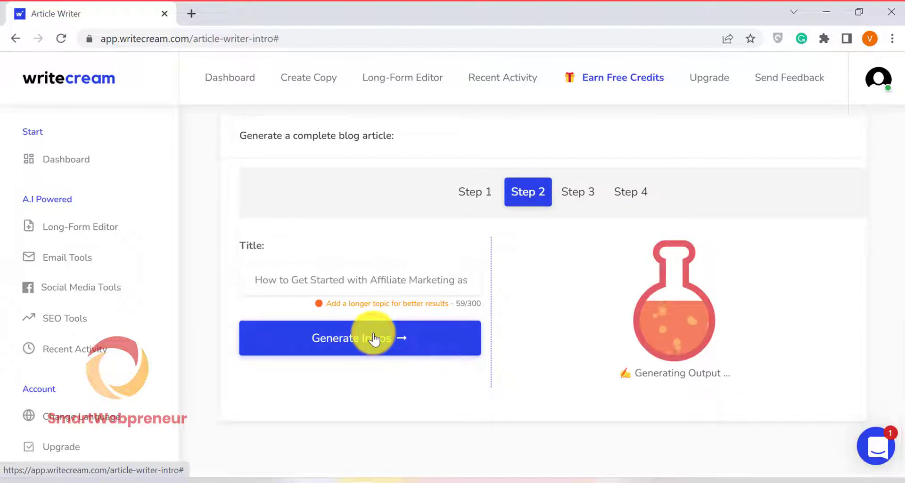
scroll(660, 333, down, 2)
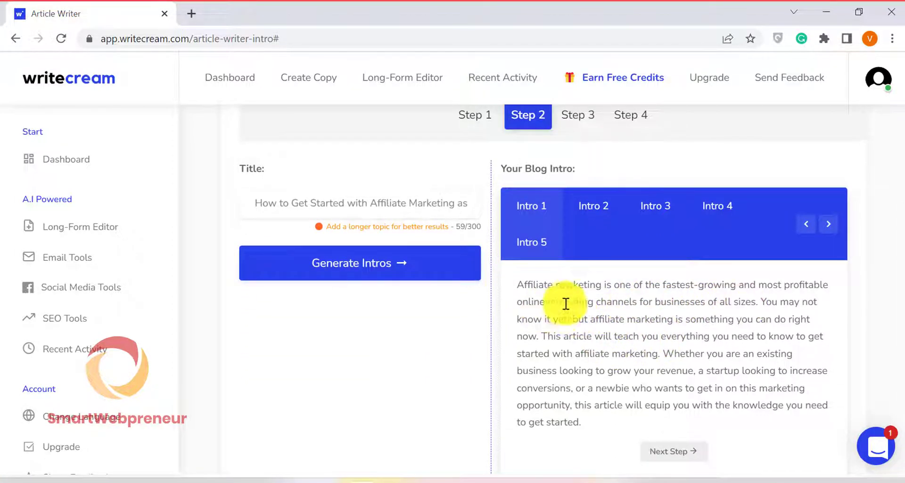
Read through Intros 2 to 5 and go back to Intro 1
click(605, 205)
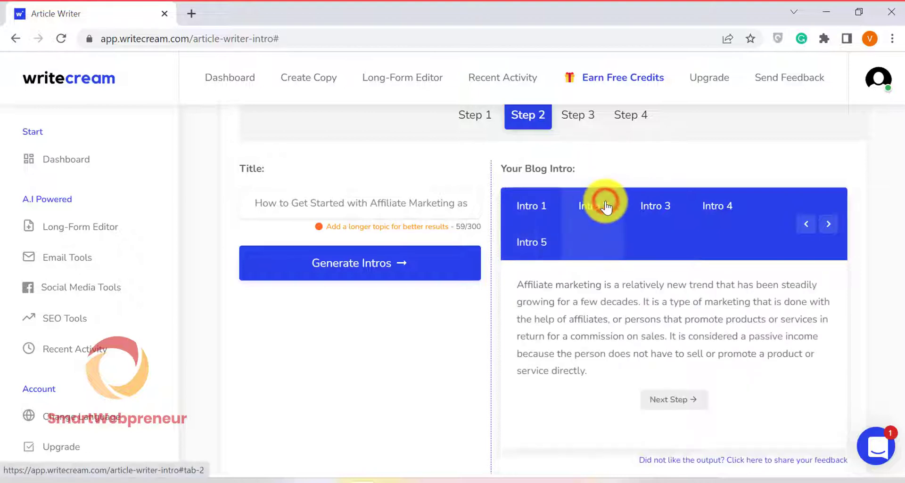
click(650, 211)
click(715, 210)
click(548, 250)
click(529, 209)
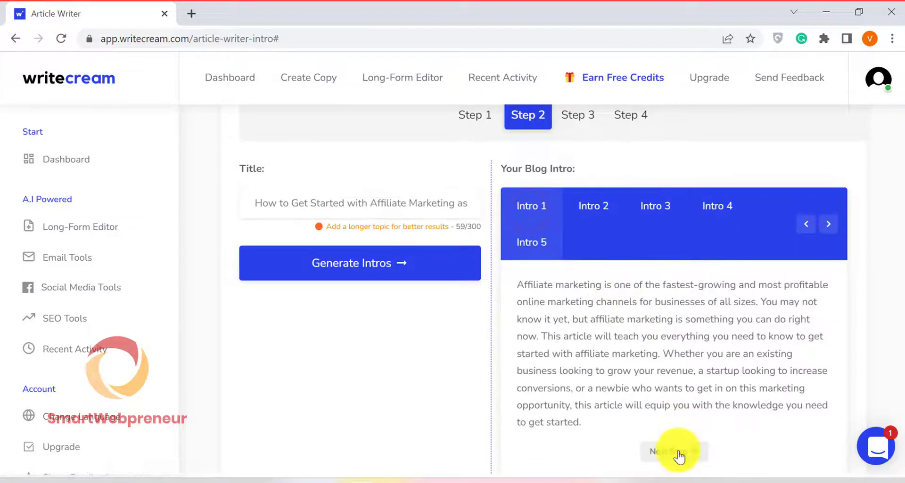
Carry Intro 1 into the outline step and generate outlines for the article
click(678, 451)
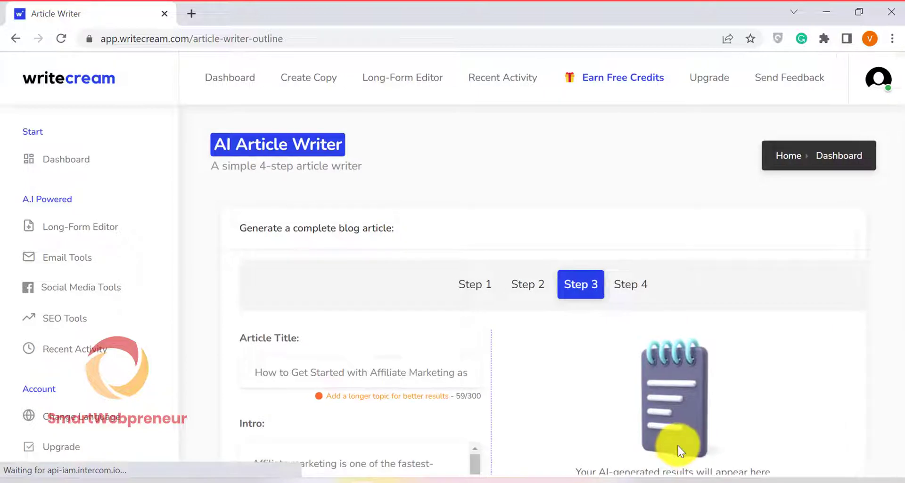
scroll(678, 445, down, 4)
click(341, 371)
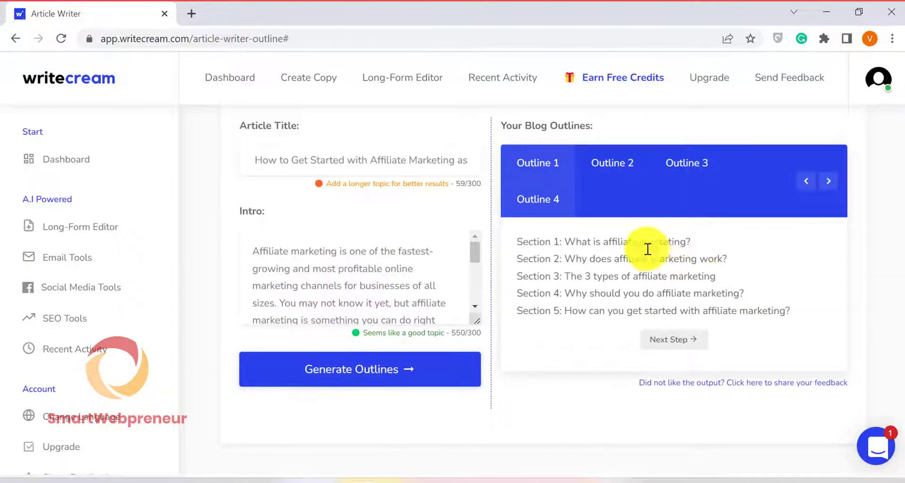
Compare Outlines 2 to 4 and return to Outline 1
click(605, 168)
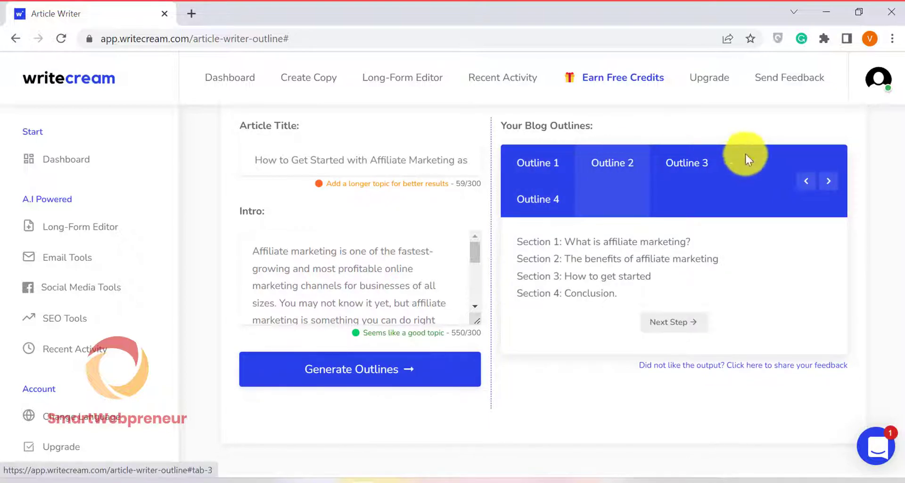
click(703, 162)
click(531, 200)
click(536, 170)
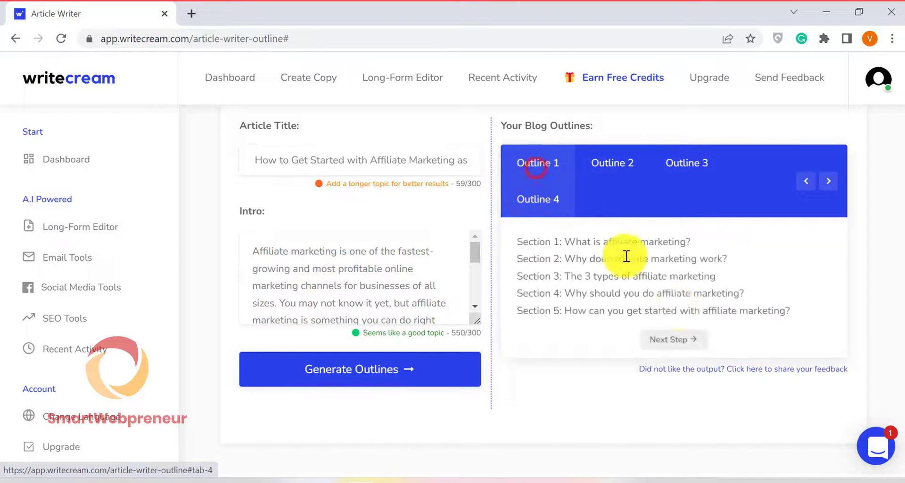
Carry Outline 1 into the final step and generate the complete article from its title, intro and sections
click(683, 342)
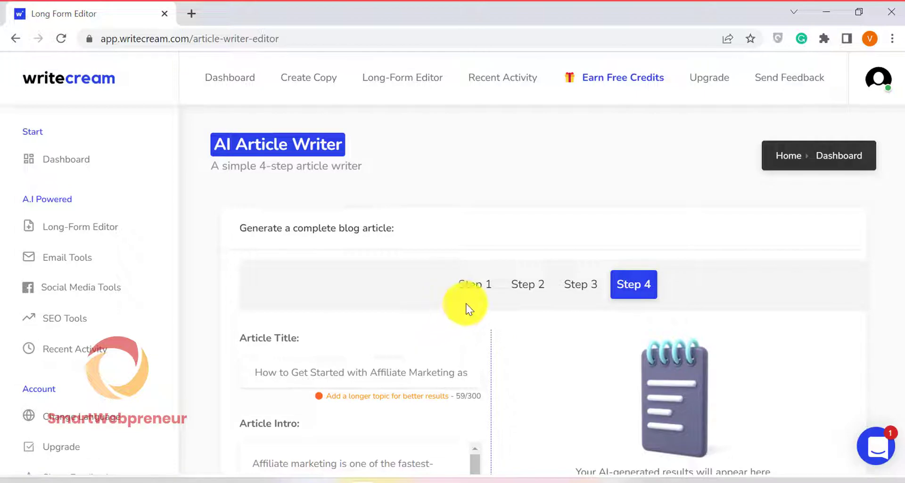
scroll(434, 259, down, 5)
scroll(438, 275, down, 6)
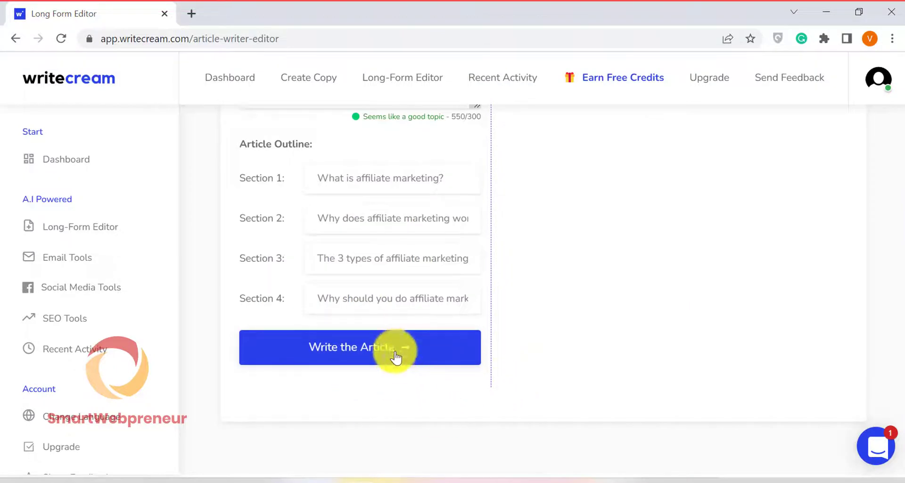
click(395, 348)
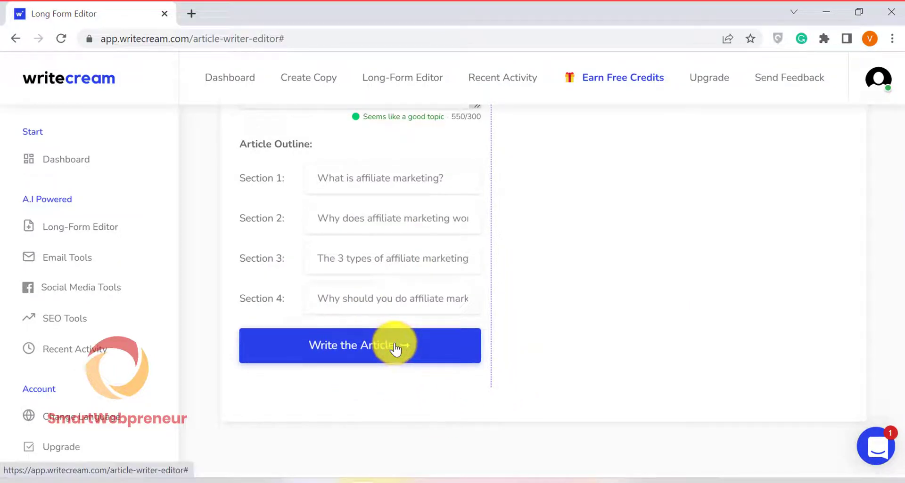
Read through the generated affiliate marketing article down to its last section
scroll(606, 340, up, 2)
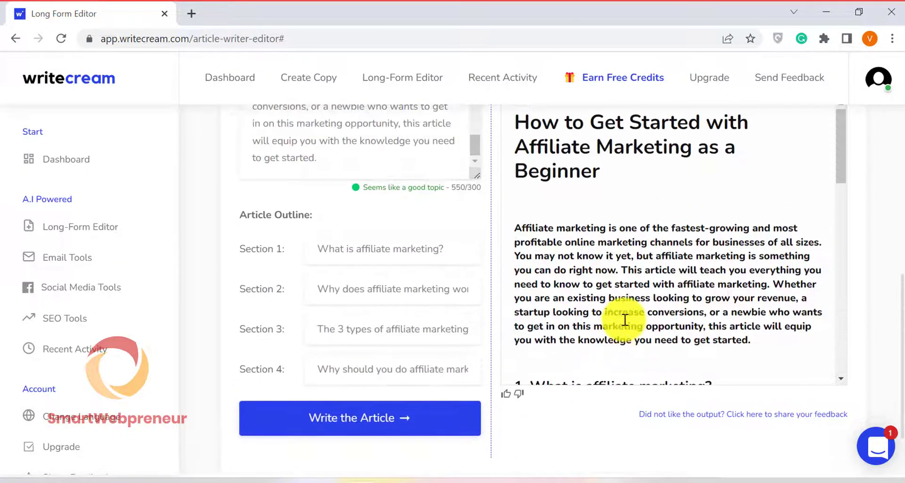
scroll(623, 319, up, 2)
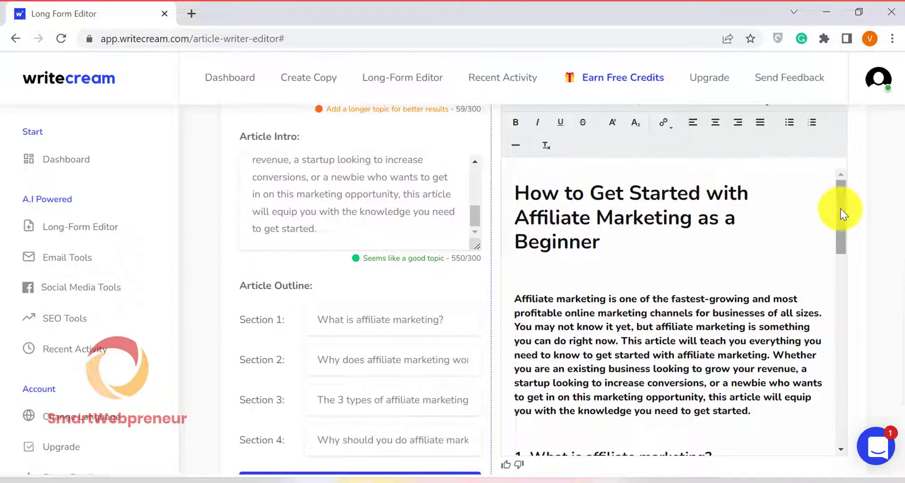
drag(840, 209, 826, 291)
scroll(545, 227, down, 8)
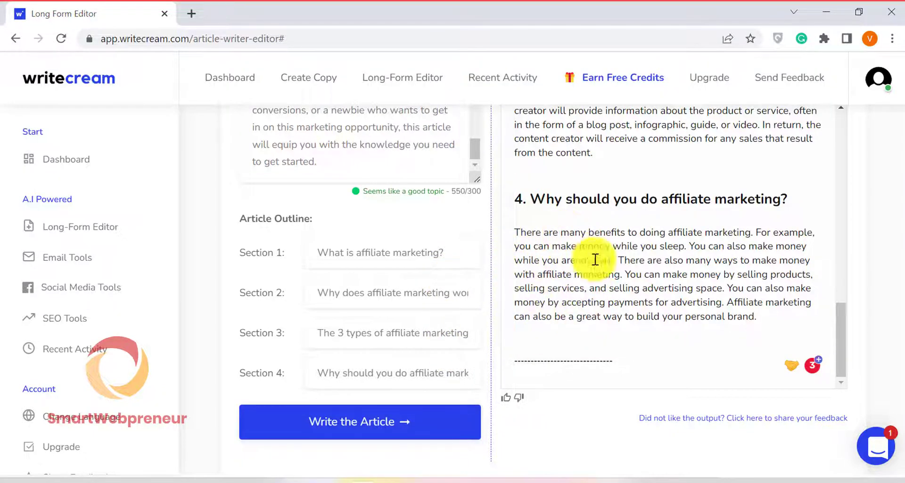
Open the Create Copy dashboard and look through its full list of content types
click(304, 84)
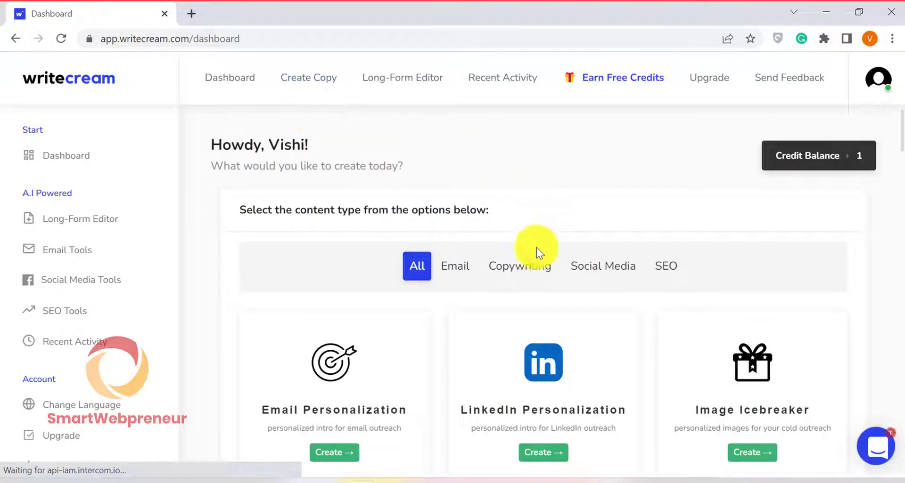
scroll(722, 278, down, 6)
scroll(621, 272, down, 10)
scroll(599, 245, down, 10)
scroll(596, 239, down, 10)
scroll(596, 242, down, 10)
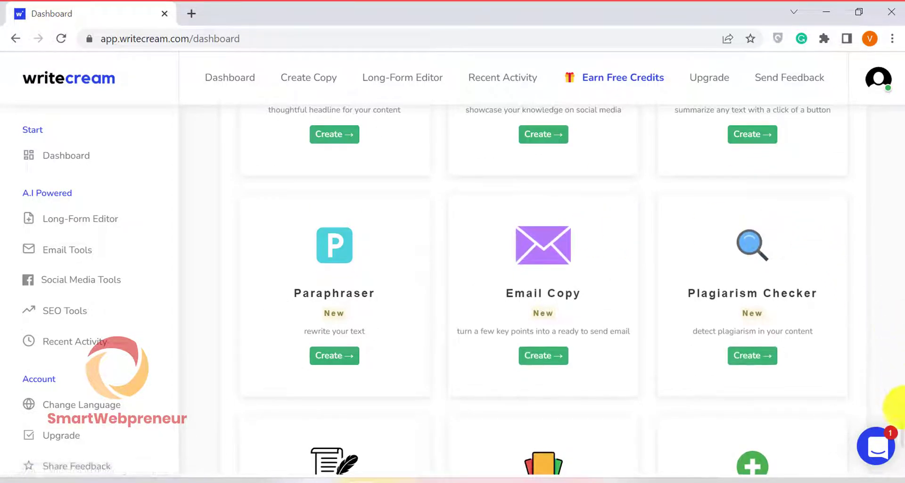
Filter the content types to Social Media and open the Engaging Social Posts tool
drag(901, 422, 901, 94)
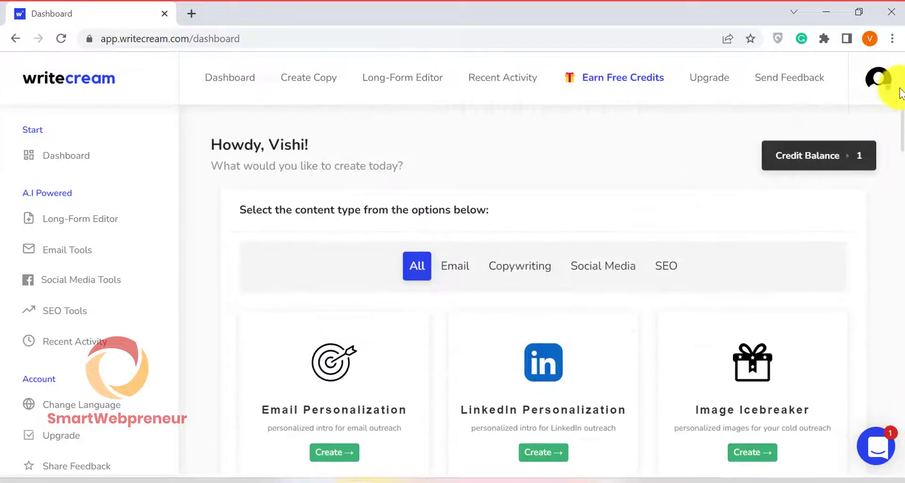
click(616, 265)
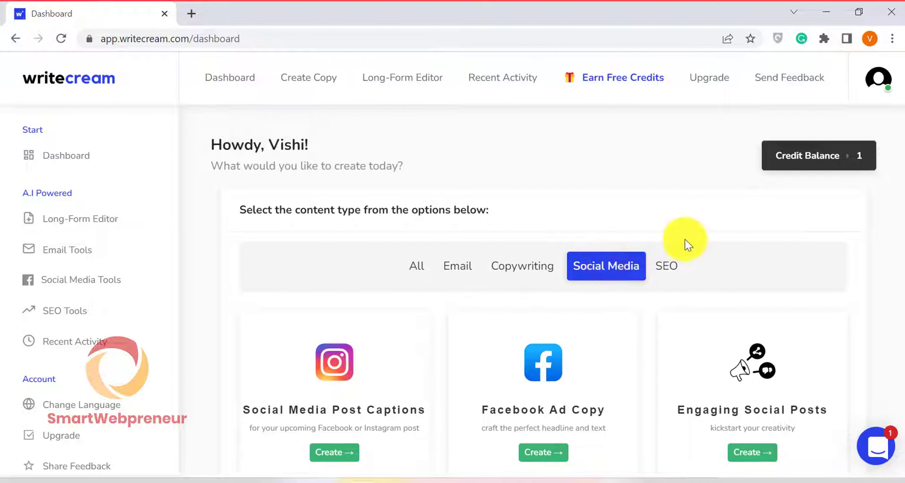
scroll(686, 240, down, 2)
click(752, 381)
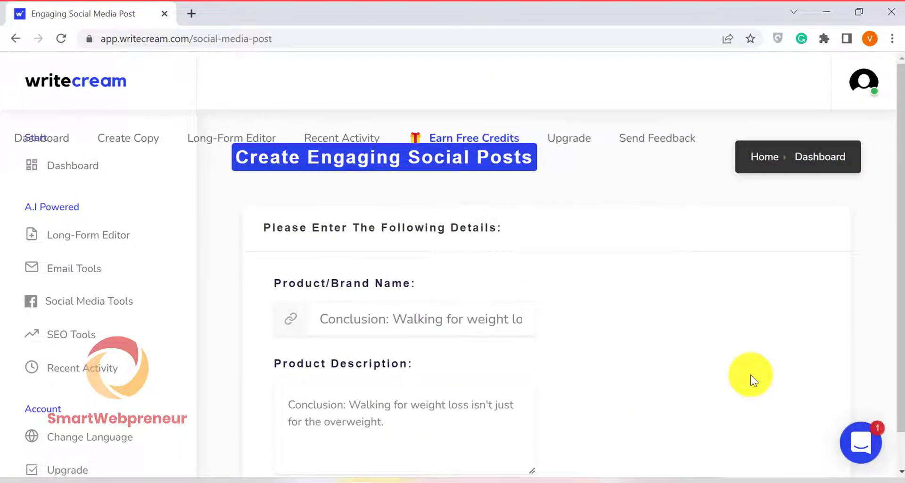
Examine the product name and product description fields of the Engaging Social Posts form
scroll(521, 400, down, 2)
click(411, 256)
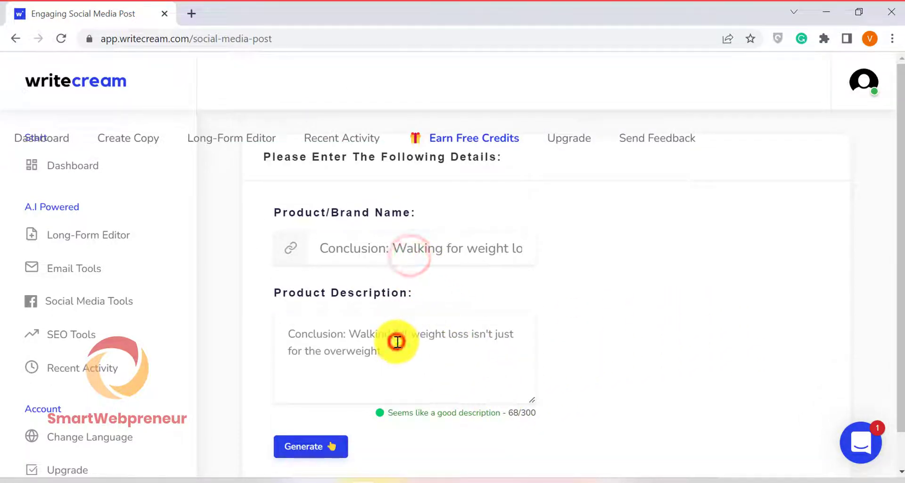
click(396, 340)
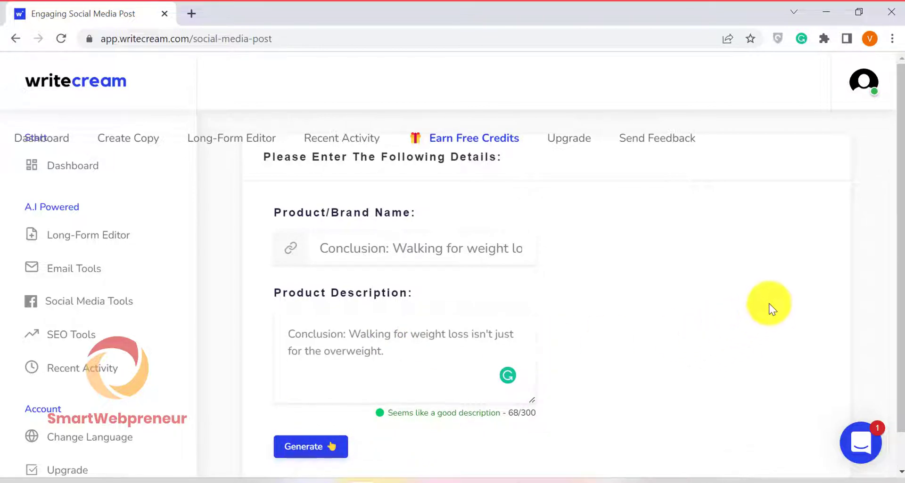
scroll(859, 273, up, 2)
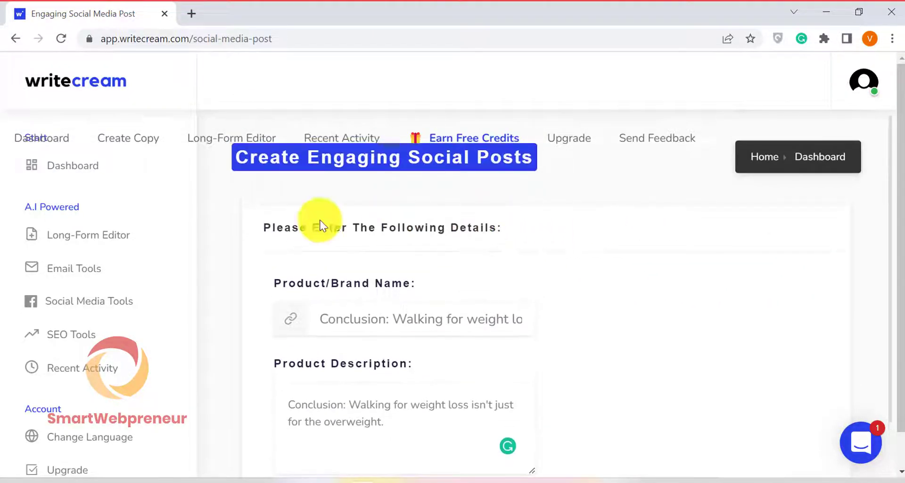
Return to the full list of content types and open the Image Icebreaker tool
click(139, 138)
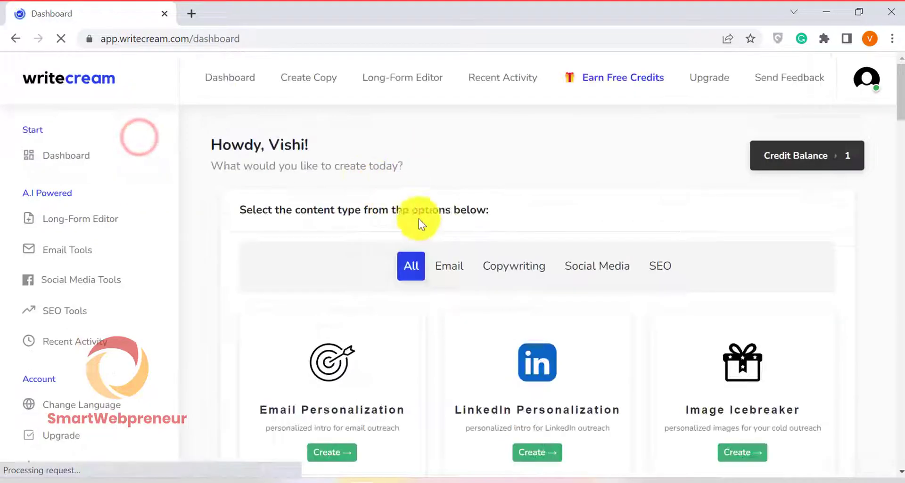
scroll(525, 259, down, 3)
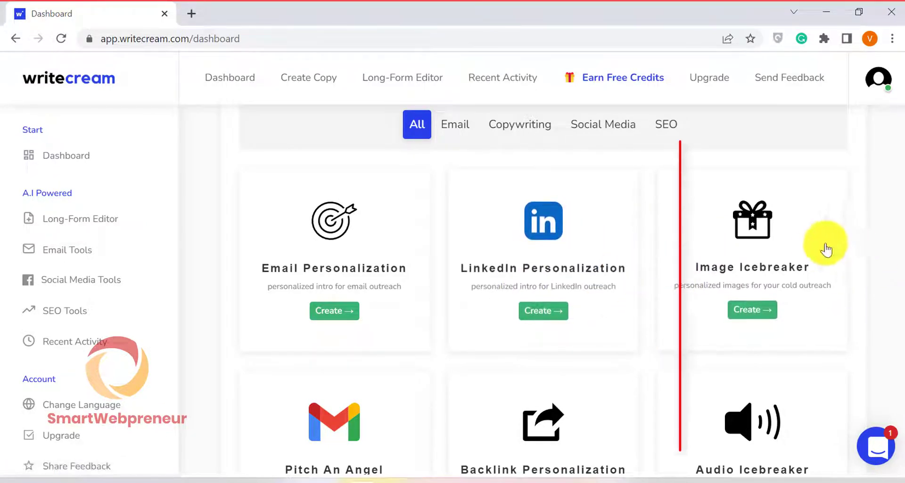
scroll(857, 233, down, 2)
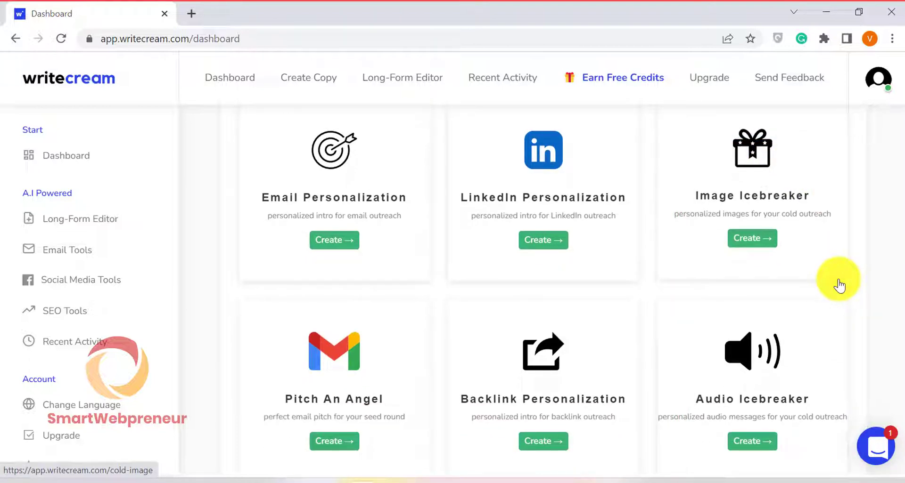
click(753, 238)
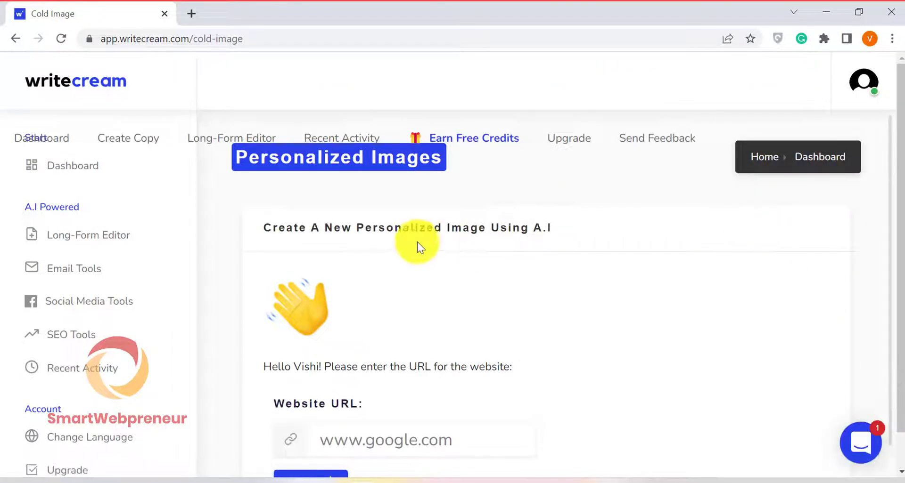
scroll(553, 267, down, 1)
click(419, 366)
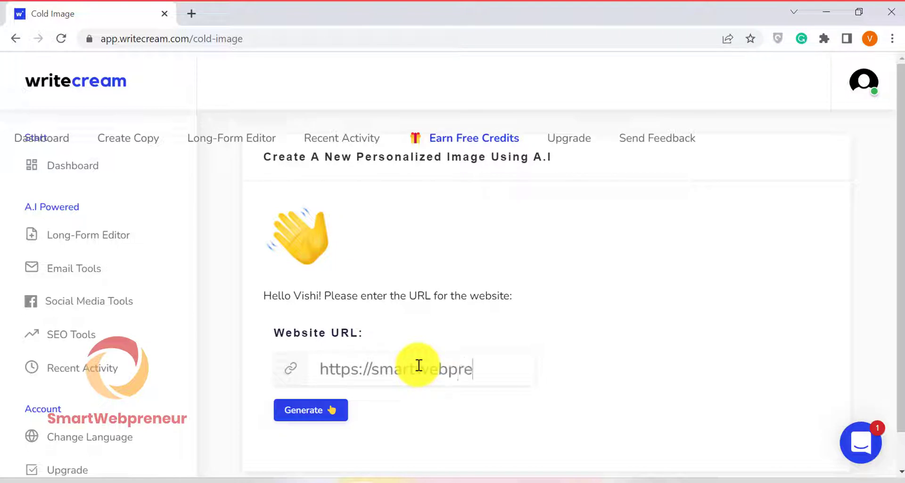
text(om)
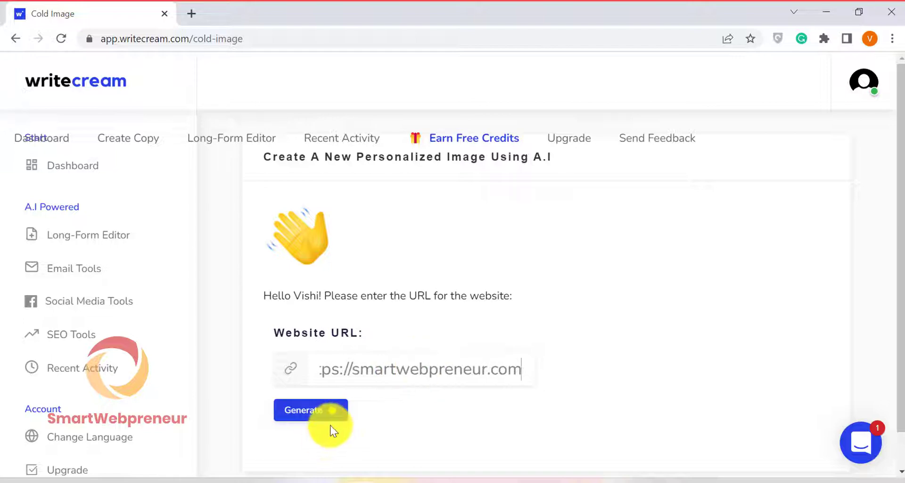
click(330, 417)
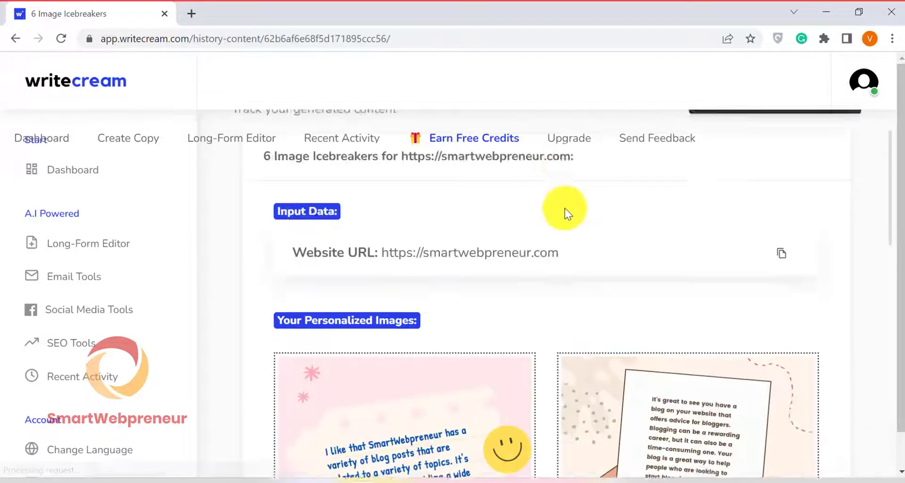
Look through all the generated image icebreakers for the website, down to the last pair
scroll(606, 235, down, 2)
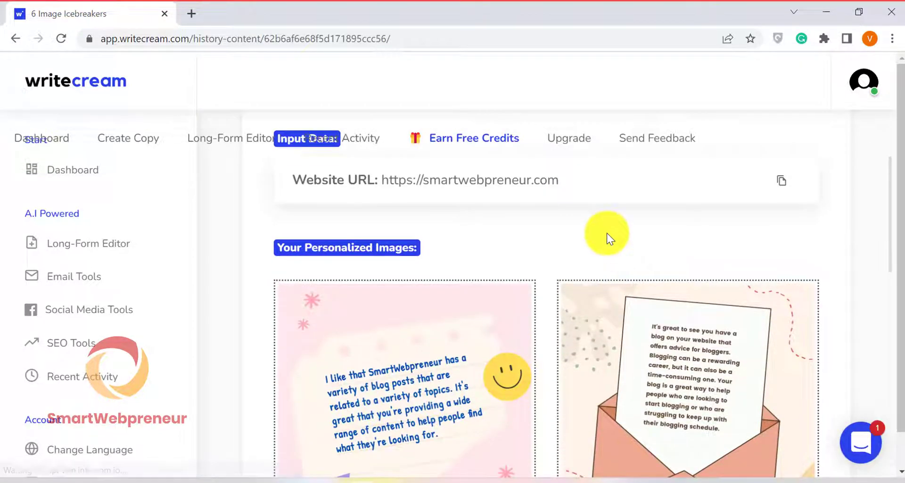
scroll(607, 245, up, 2)
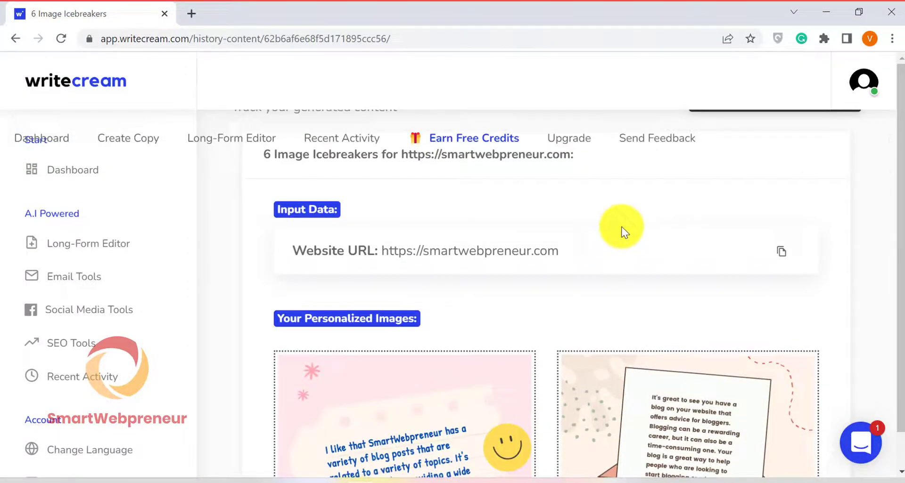
scroll(693, 214, down, 3)
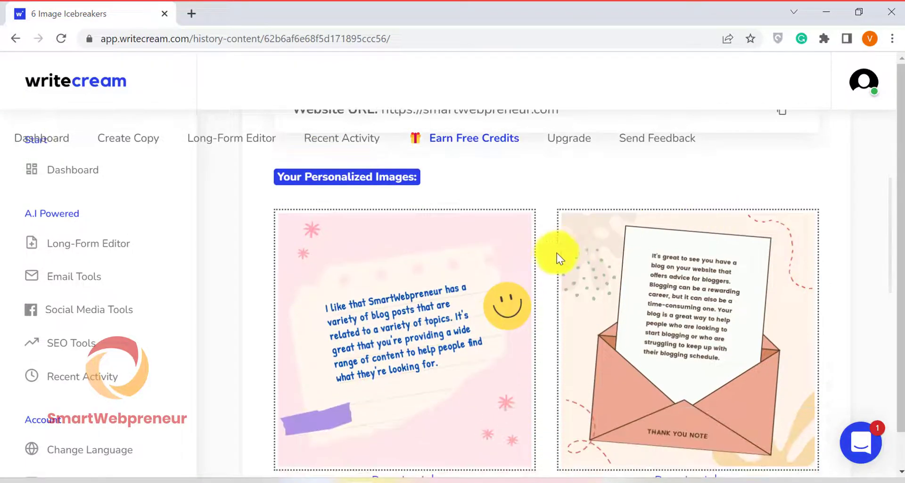
scroll(654, 249, down, 5)
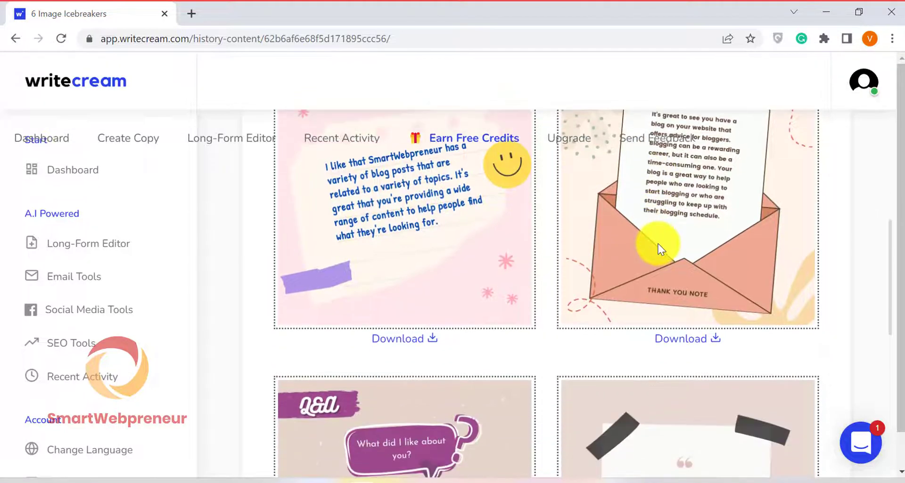
scroll(660, 236, down, 6)
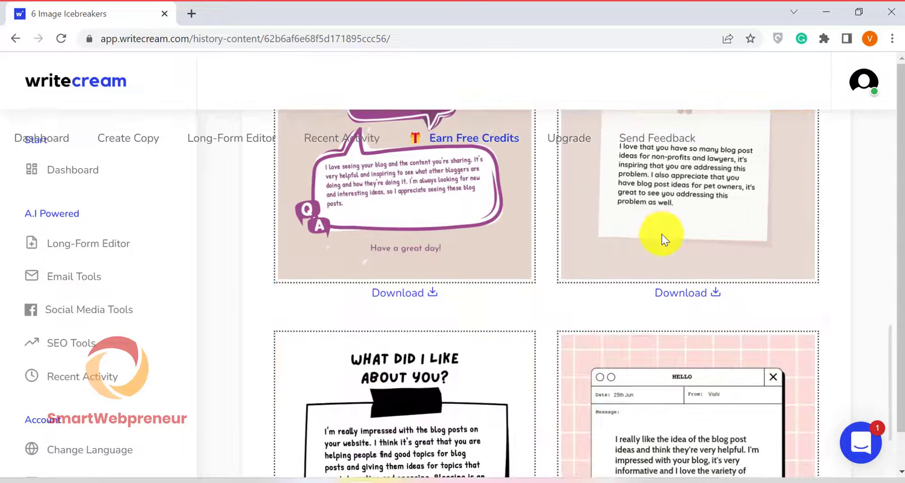
scroll(662, 235, down, 5)
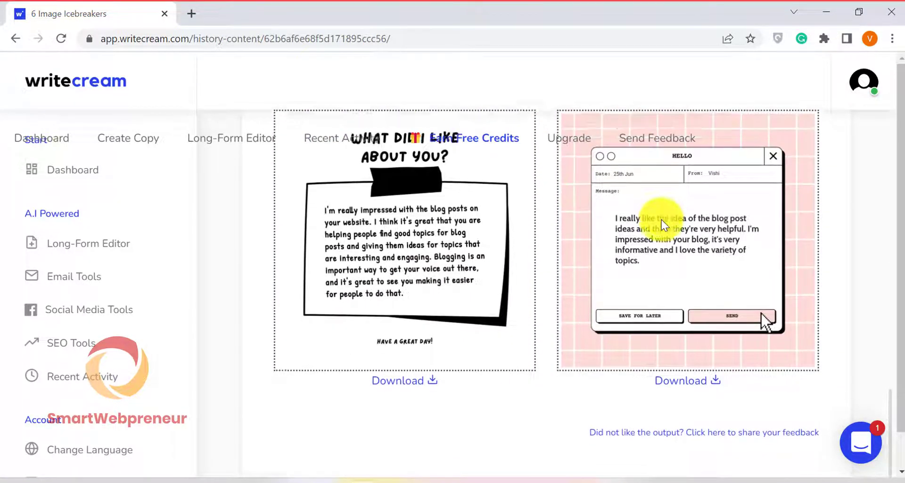
scroll(661, 219, down, 1)
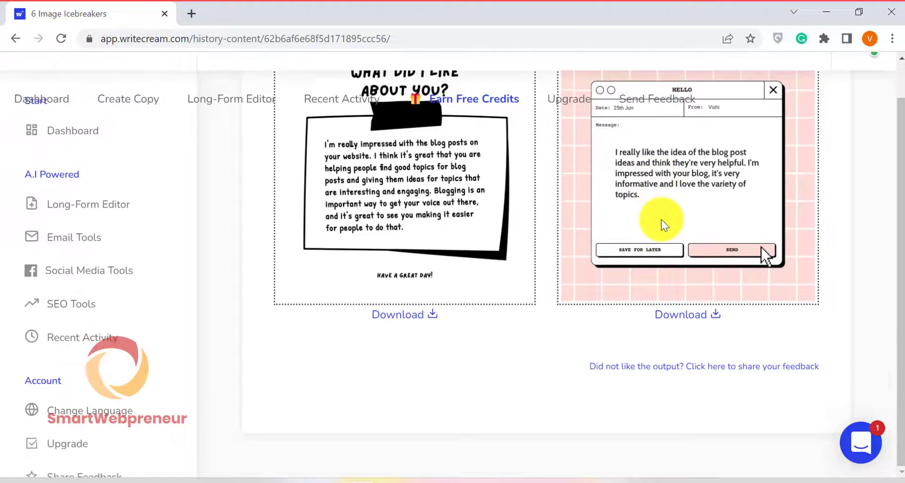
Leave the generated images, open the Audio Icebreaker tool and look over its website, language and voice settings
scroll(592, 218, up, 4)
key(alt+Left)
scroll(747, 362, down, 3)
click(746, 368)
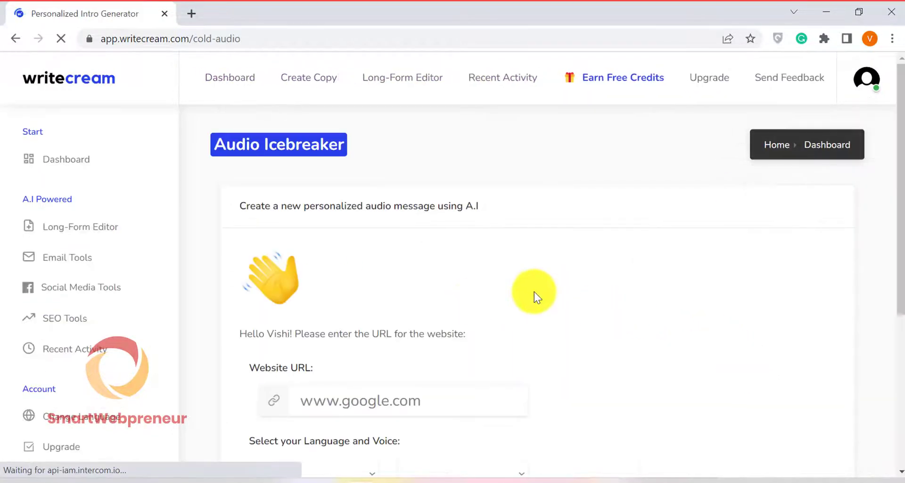
scroll(533, 292, down, 5)
scroll(686, 232, up, 4)
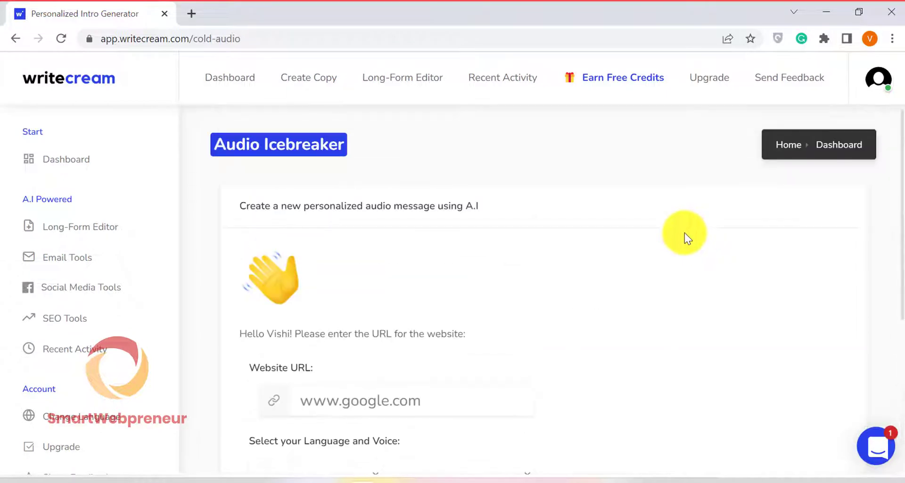
Return to the dashboard, find the Create A Voiceover tool among the content types and open it
click(825, 149)
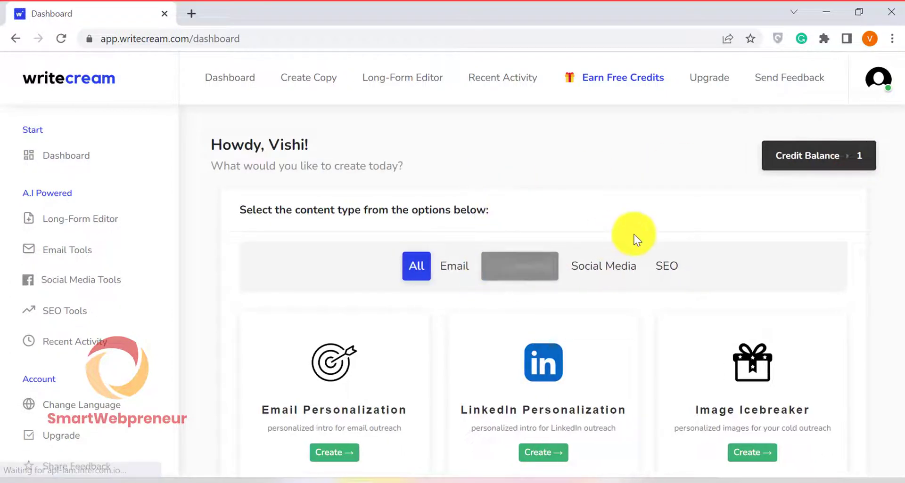
scroll(634, 236, down, 15)
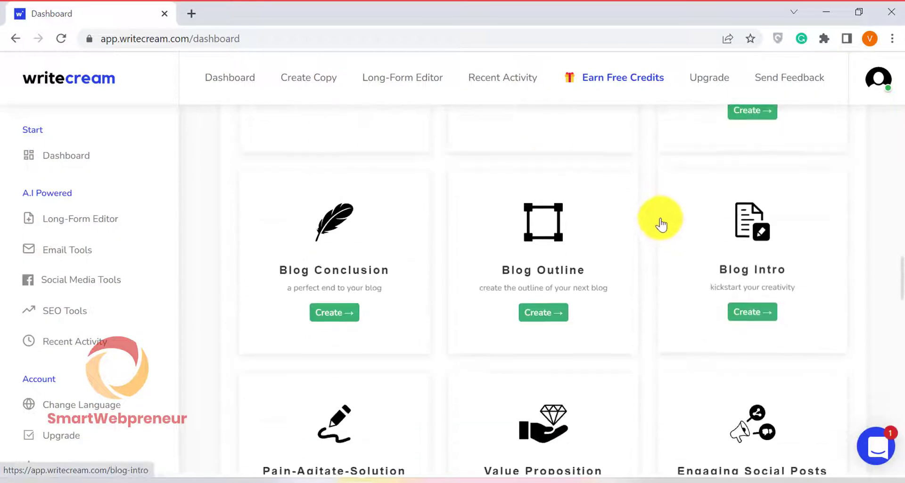
scroll(659, 226, down, 10)
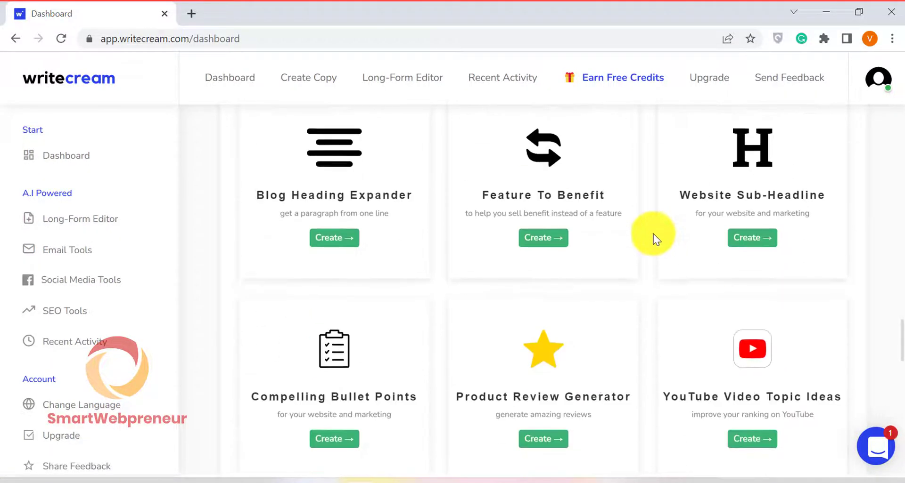
scroll(654, 235, down, 7)
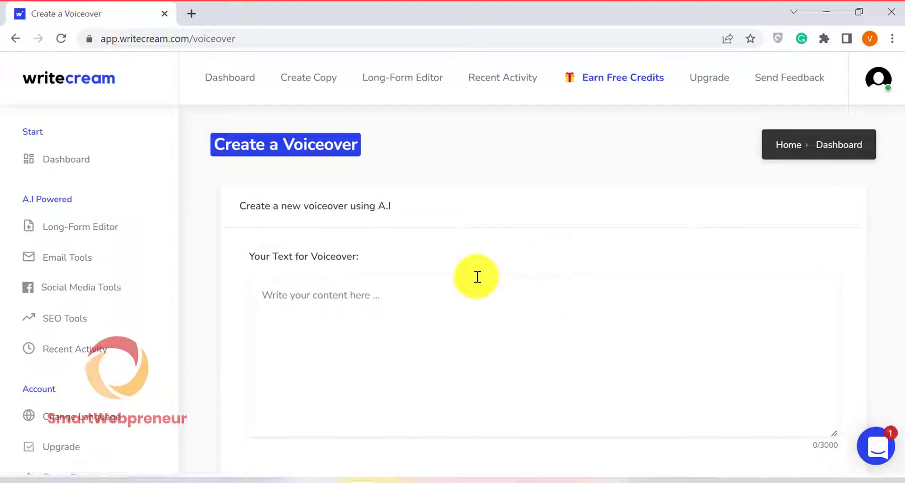
Set the voiceover language to English, US and the voice to Matthew, Male
scroll(609, 255, down, 2)
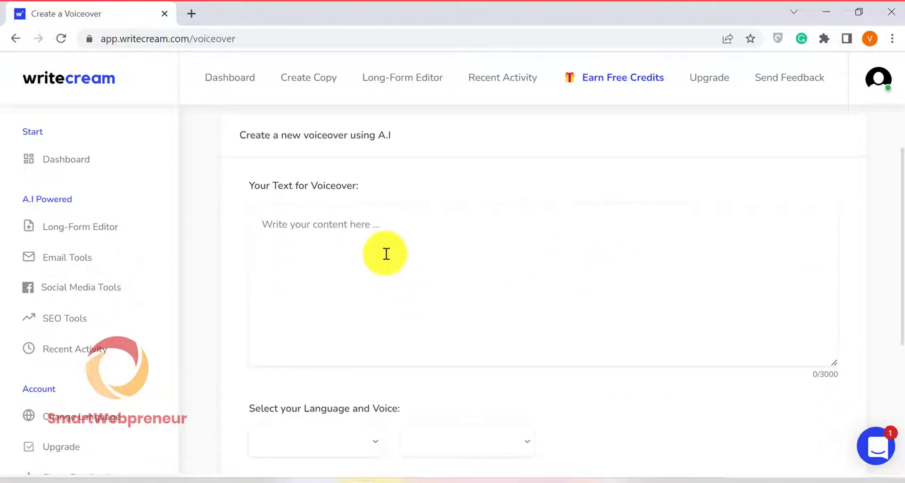
scroll(565, 296, down, 3)
click(372, 301)
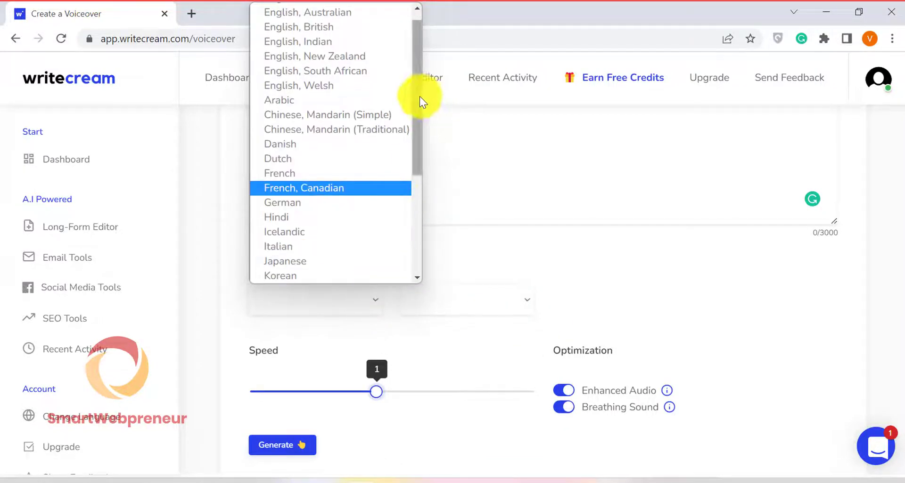
drag(419, 96, 408, 64)
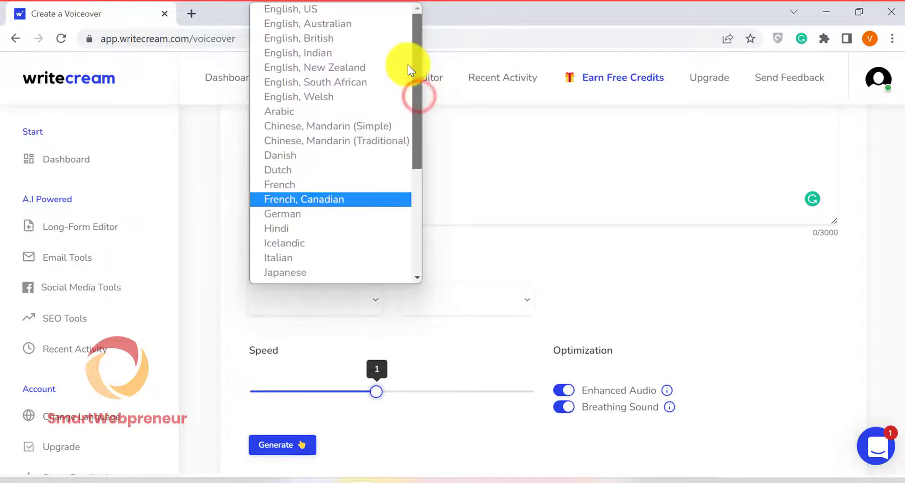
click(654, 243)
click(318, 14)
click(475, 312)
click(484, 322)
Try out the voiceover's speed setting and its Enhanced Audio and Breathing Sound options
scroll(478, 419, down, 2)
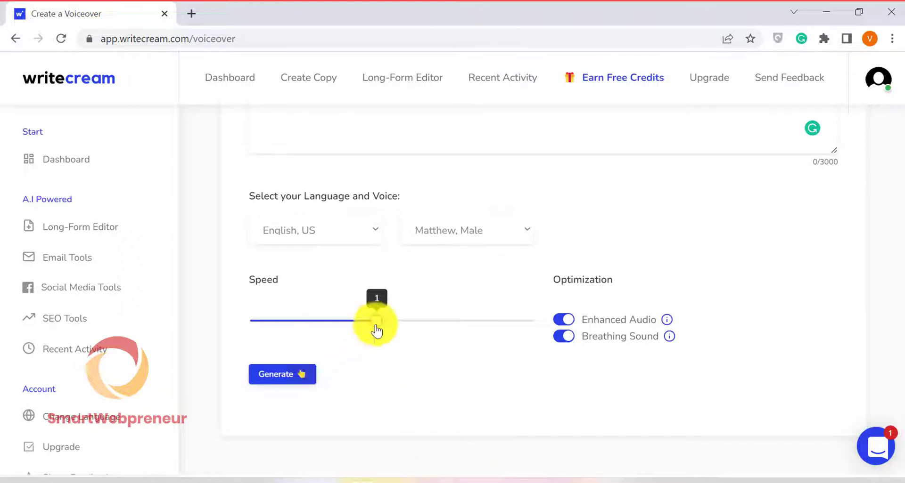
drag(378, 328, 407, 331)
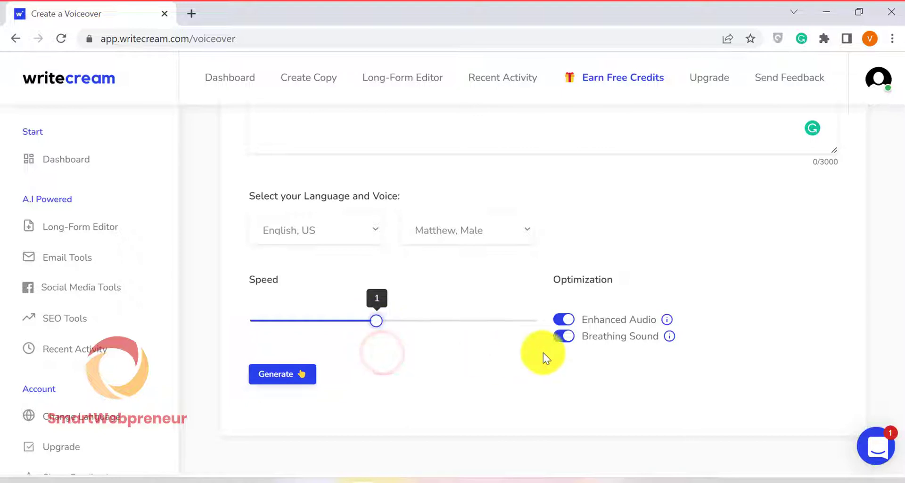
click(562, 320)
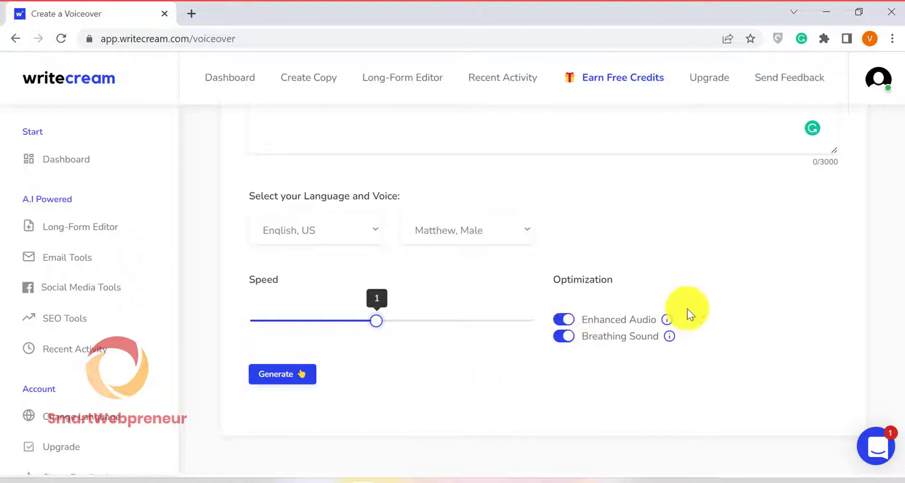
click(561, 338)
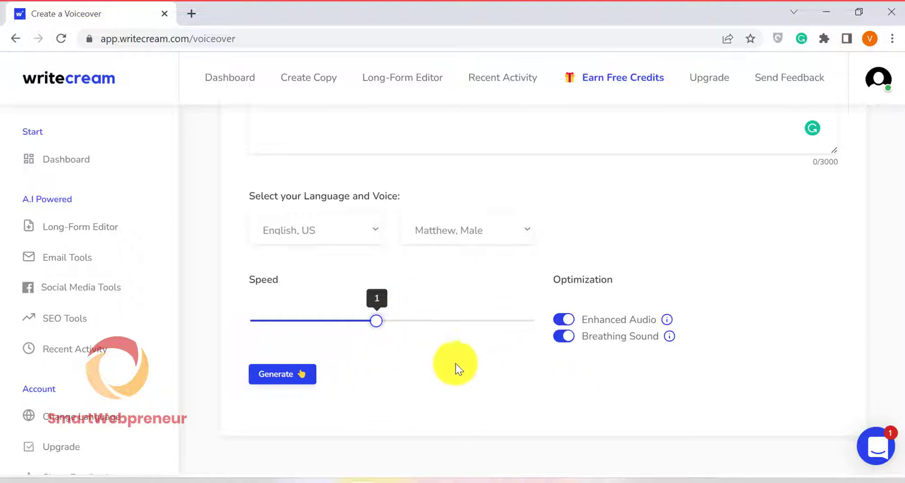
Go back to the dashboard and look through the remaining content tools down to Create Your Own Tool
scroll(856, 286, up, 2)
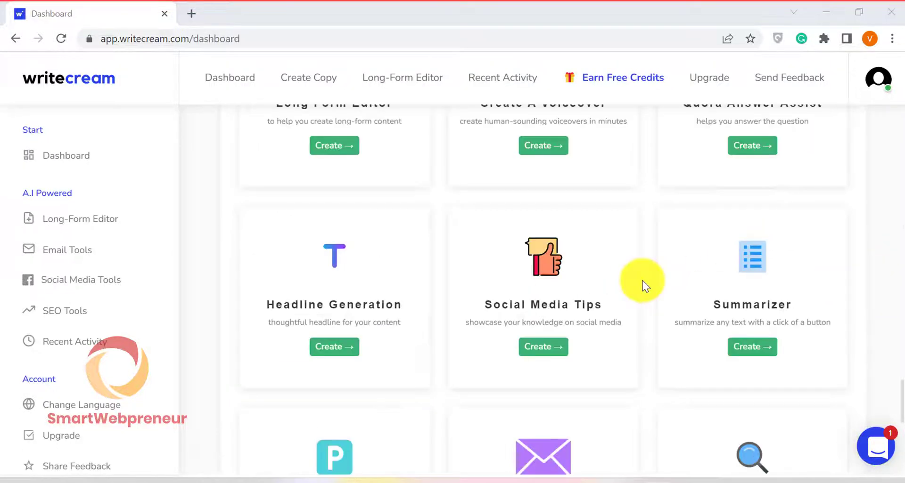
scroll(644, 282, down, 6)
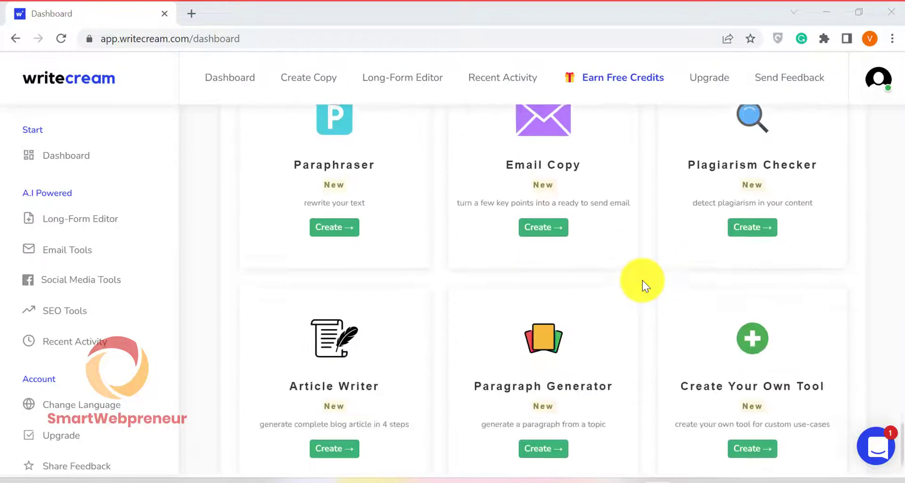
Open the Plagiarism Checker to view its content check page, and return to the dashboard
click(753, 213)
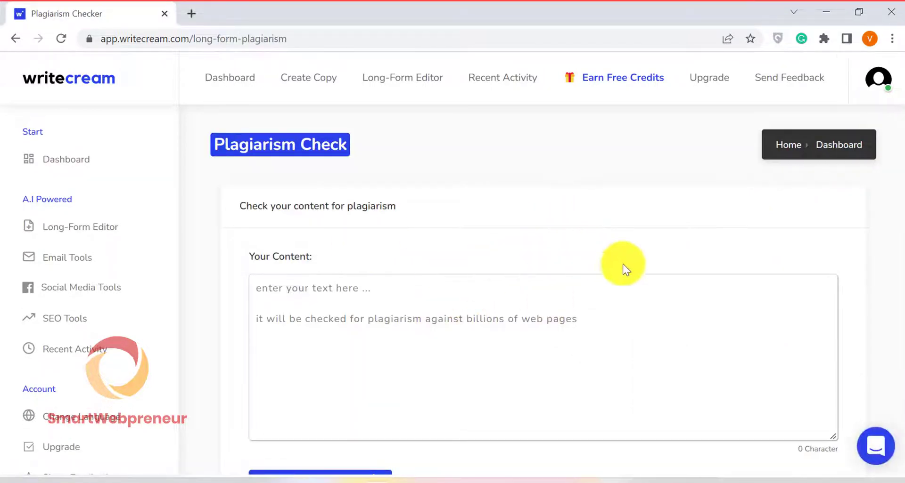
click(835, 143)
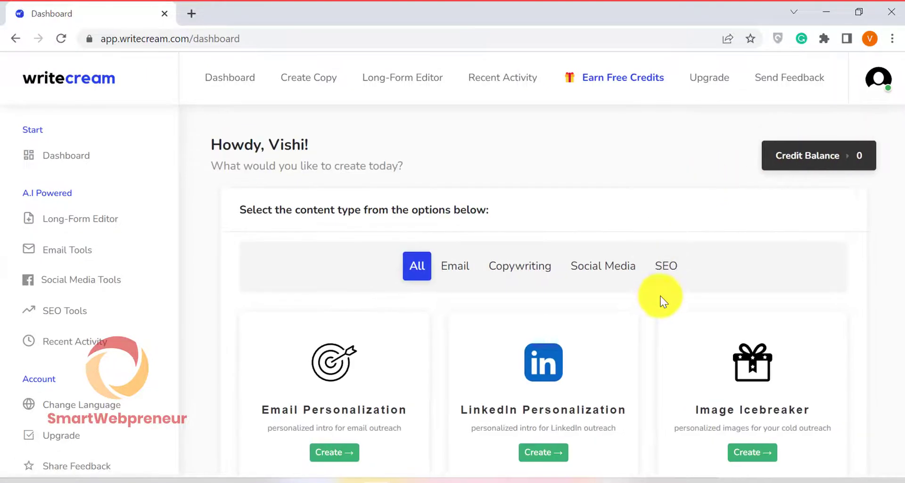
Open Create Your Own Tool from the dashboard and look through its form for the tool name, instructions and input/output examples
scroll(661, 296, down, 6)
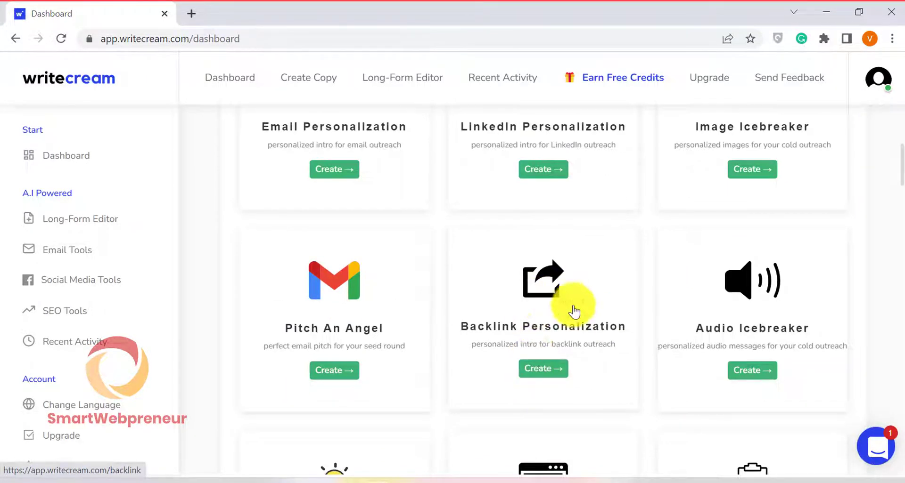
scroll(613, 307, down, 10)
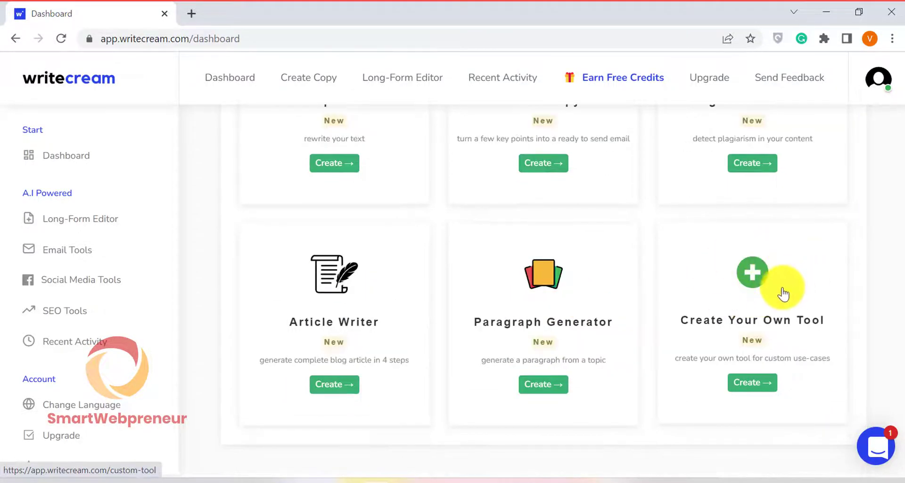
click(758, 384)
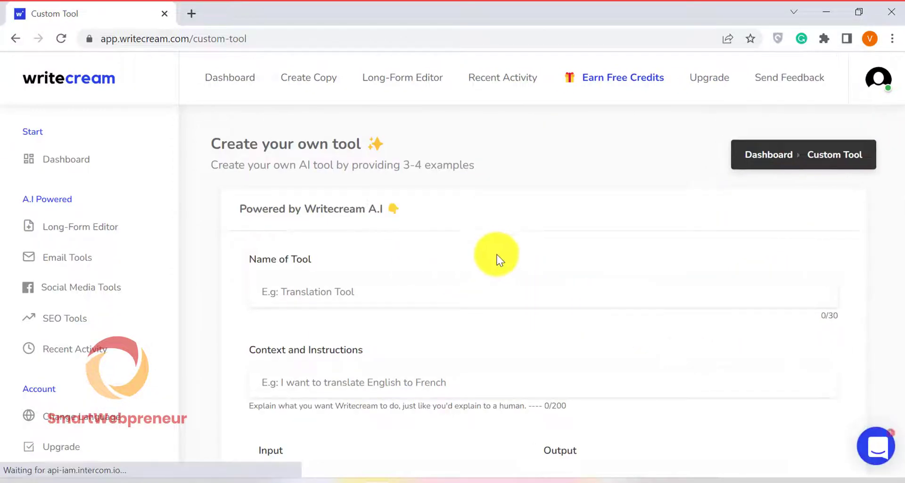
scroll(499, 260, down, 4)
scroll(495, 259, down, 10)
scroll(464, 258, up, 14)
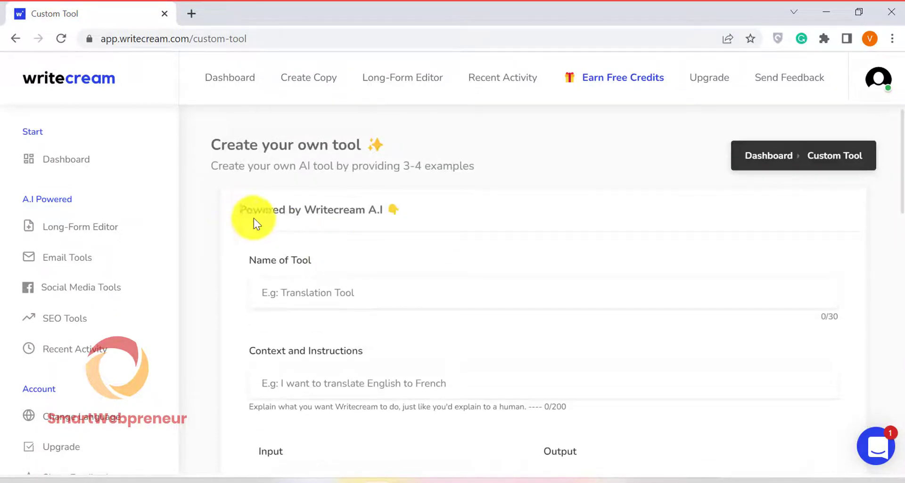
Return to the dashboard and browse the ad copy, social media caption, SEO meta description and blog tools
click(103, 159)
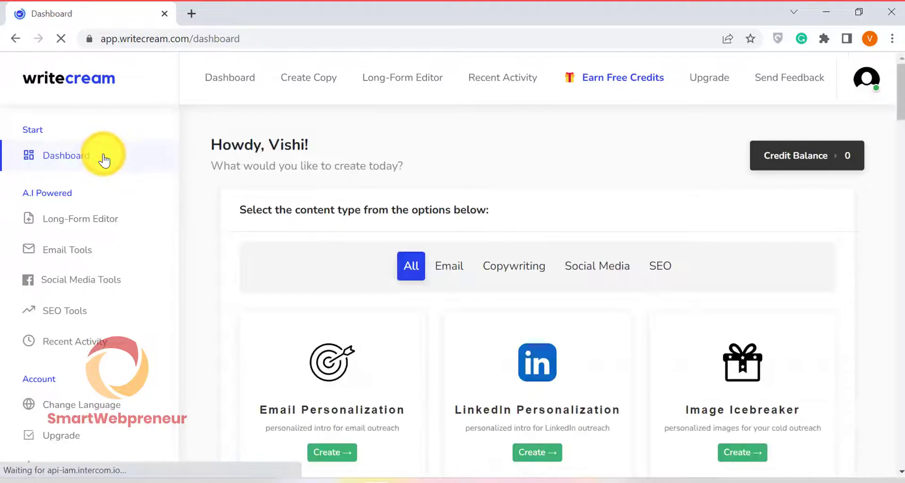
scroll(531, 199, down, 7)
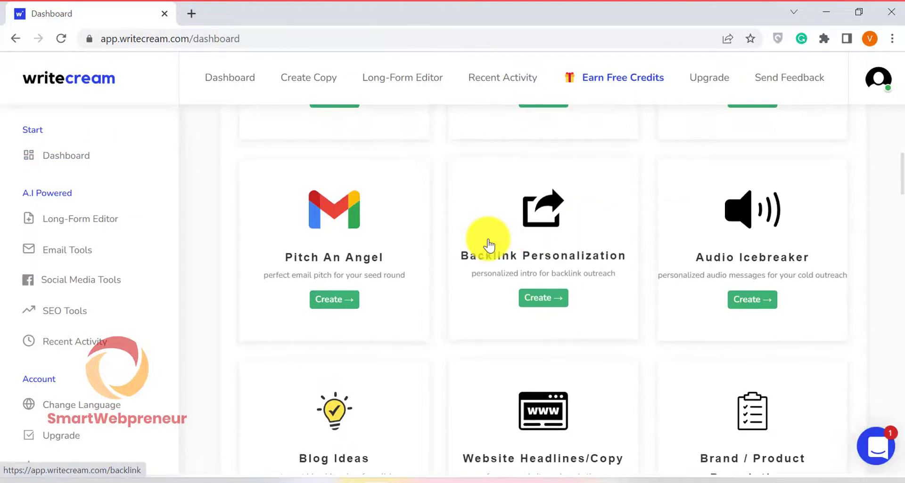
scroll(476, 245, down, 8)
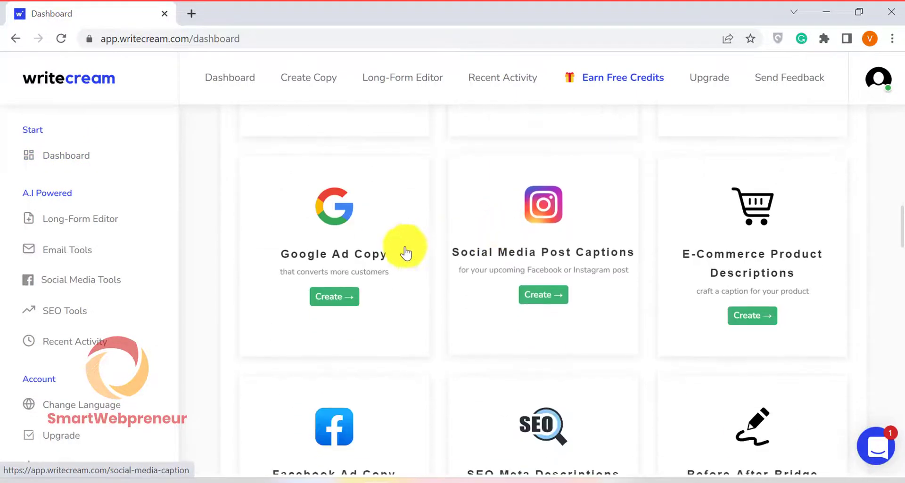
scroll(601, 239, down, 4)
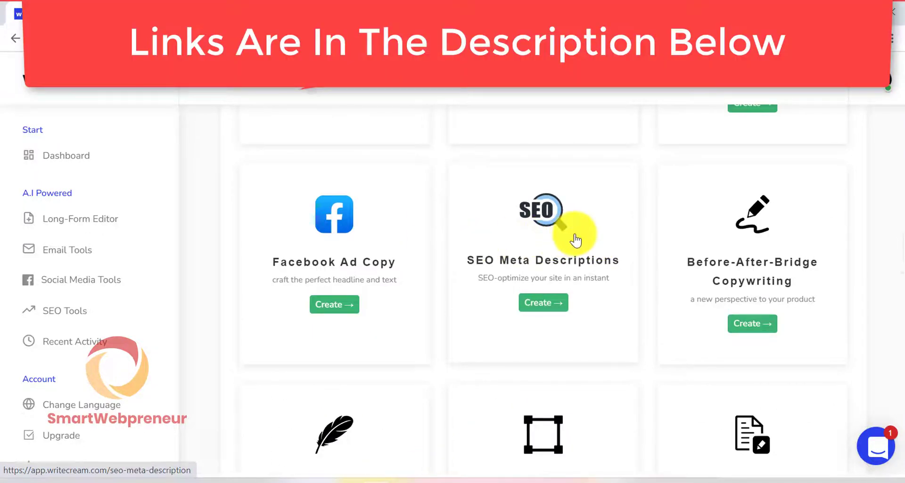
scroll(576, 241, down, 1)
scroll(575, 241, down, 2)
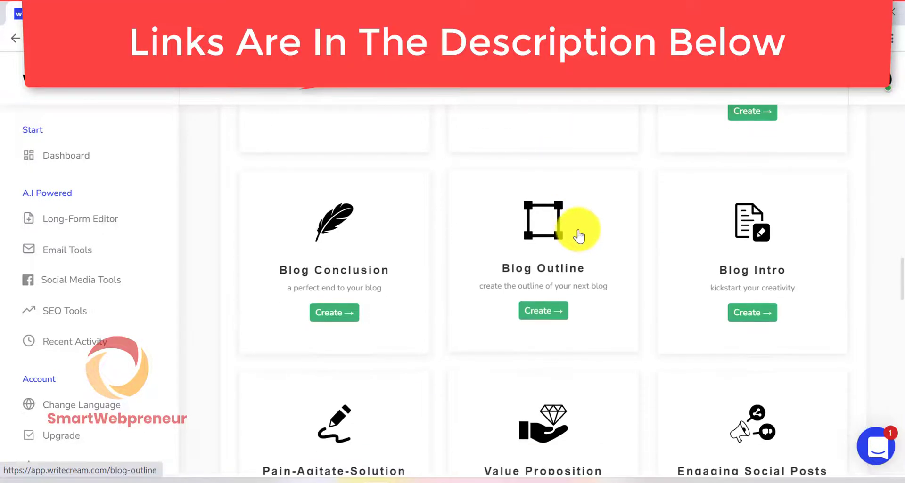
scroll(575, 241, down, 1)
scroll(392, 244, up, 10)
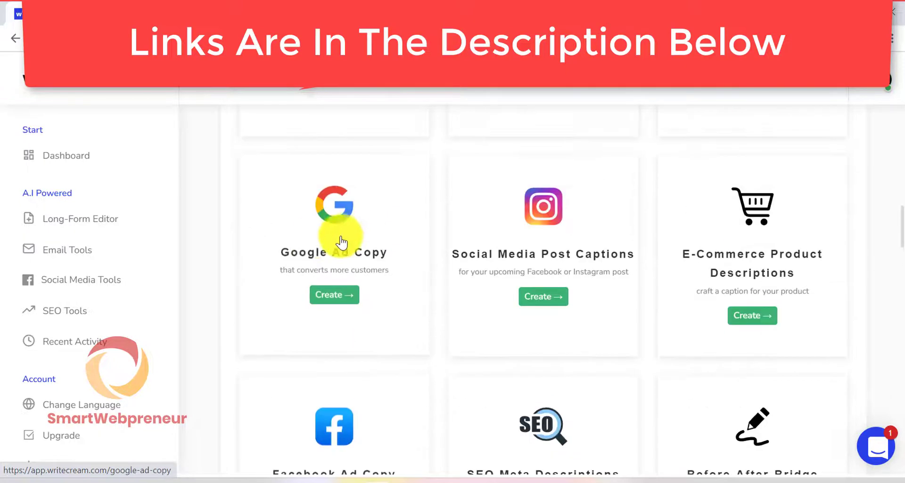
Review the full list of content types again from Email Personalization down to the Paraphraser, Email Copy and Plagiarism Checker tools
click(250, 92)
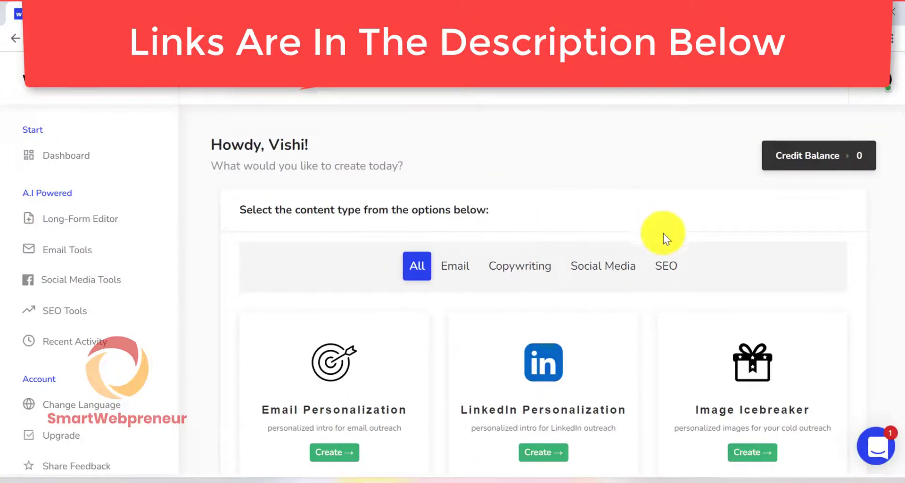
scroll(535, 263, down, 4)
scroll(518, 273, down, 9)
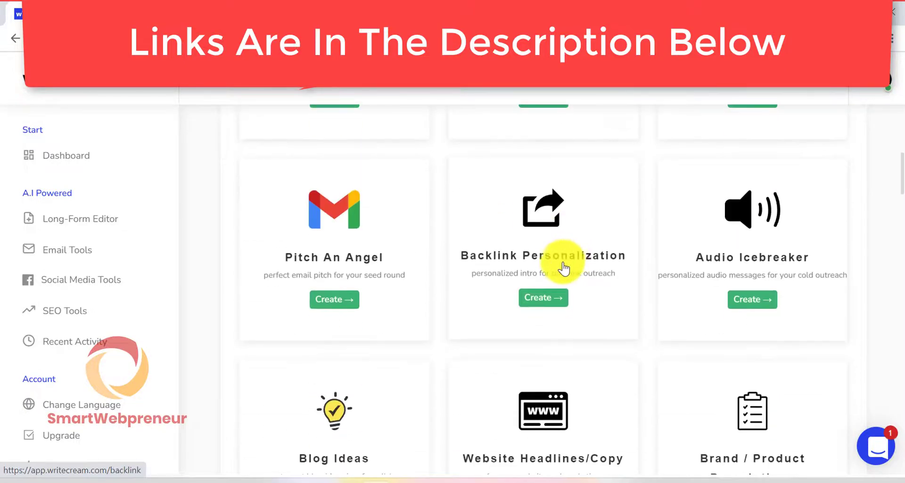
scroll(523, 270, down, 3)
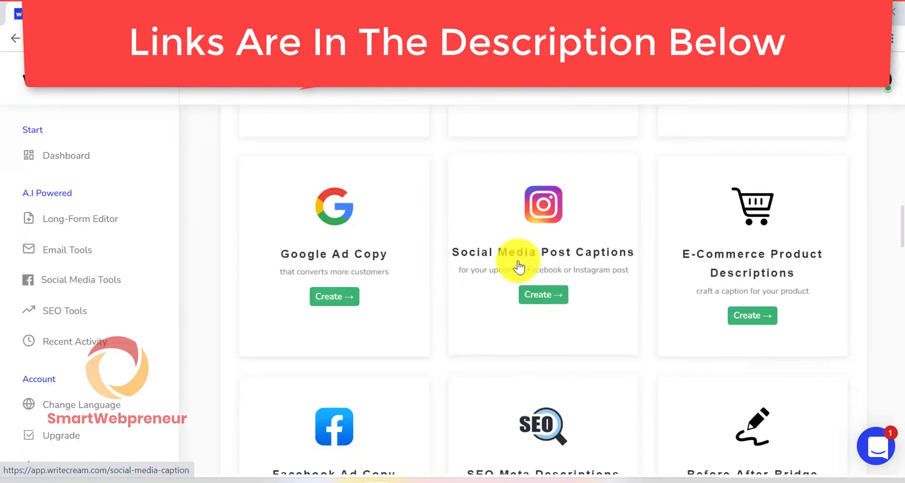
scroll(519, 268, down, 10)
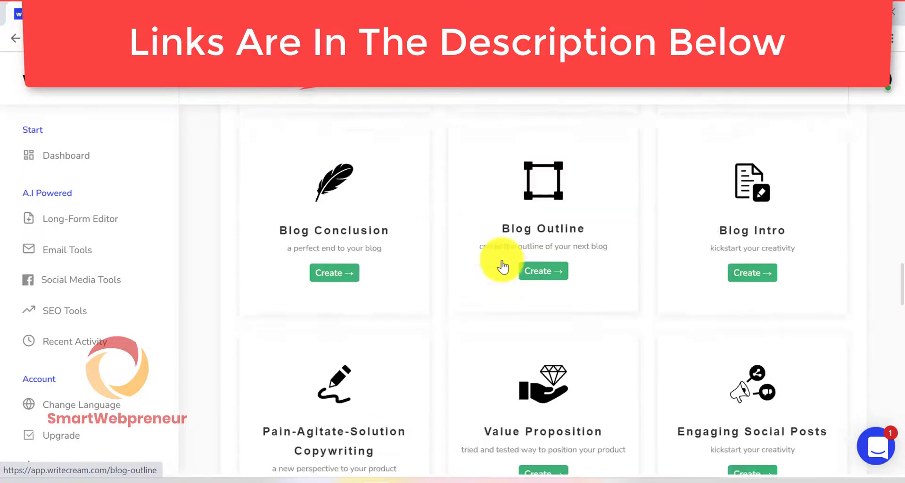
scroll(503, 267, down, 8)
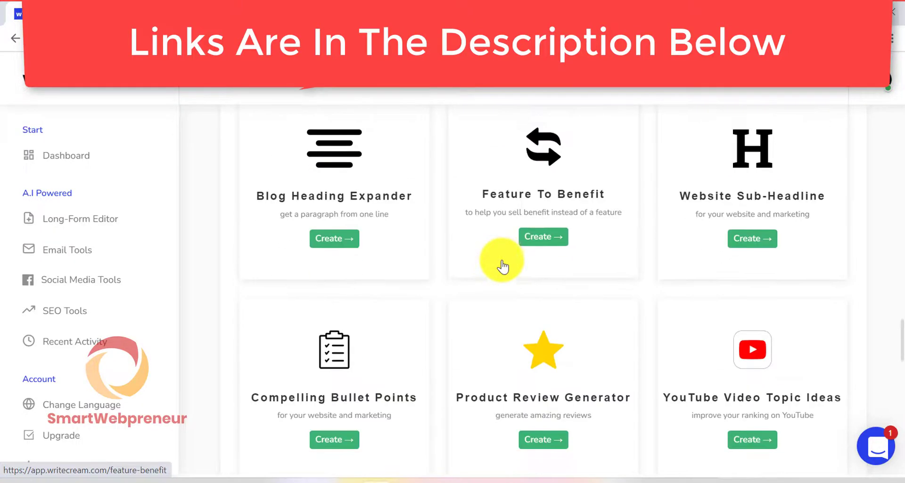
scroll(502, 266, down, 14)
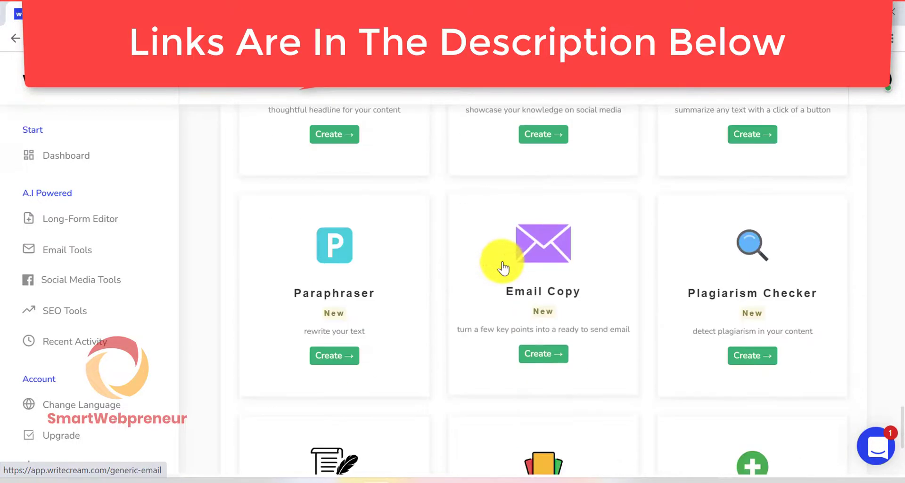